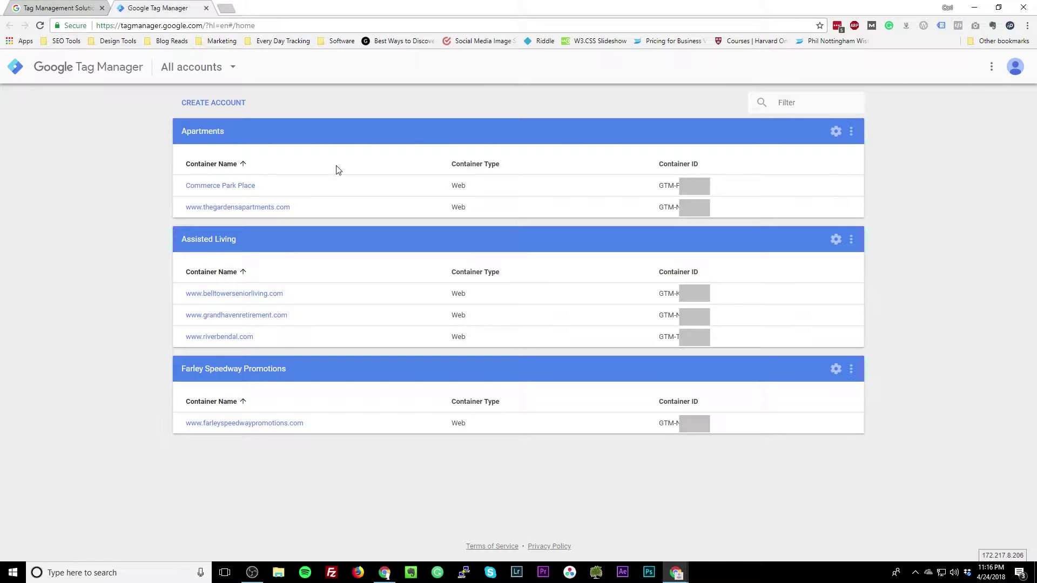
left_click(226, 103)
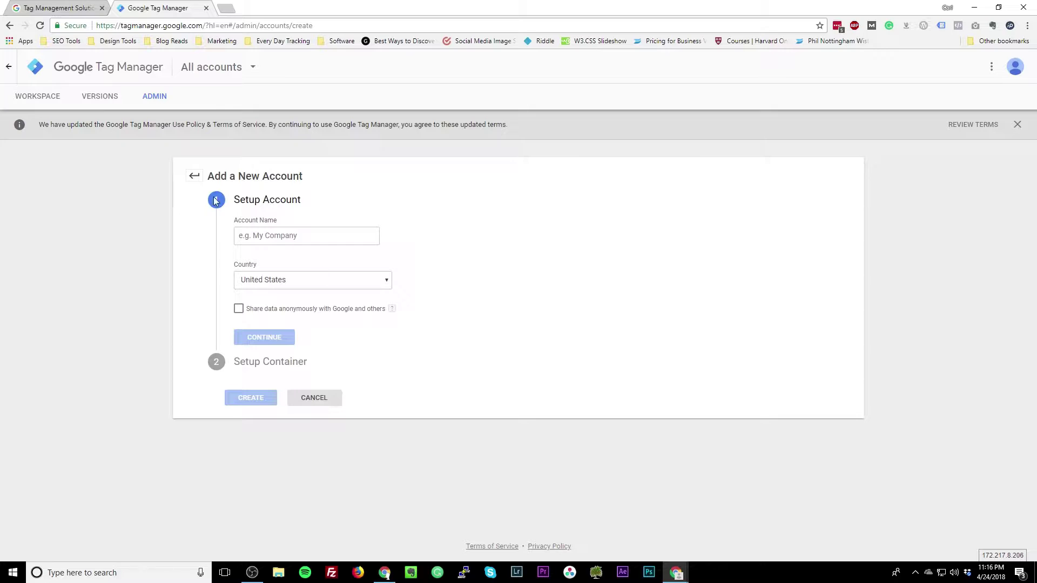
left_click(280, 235)
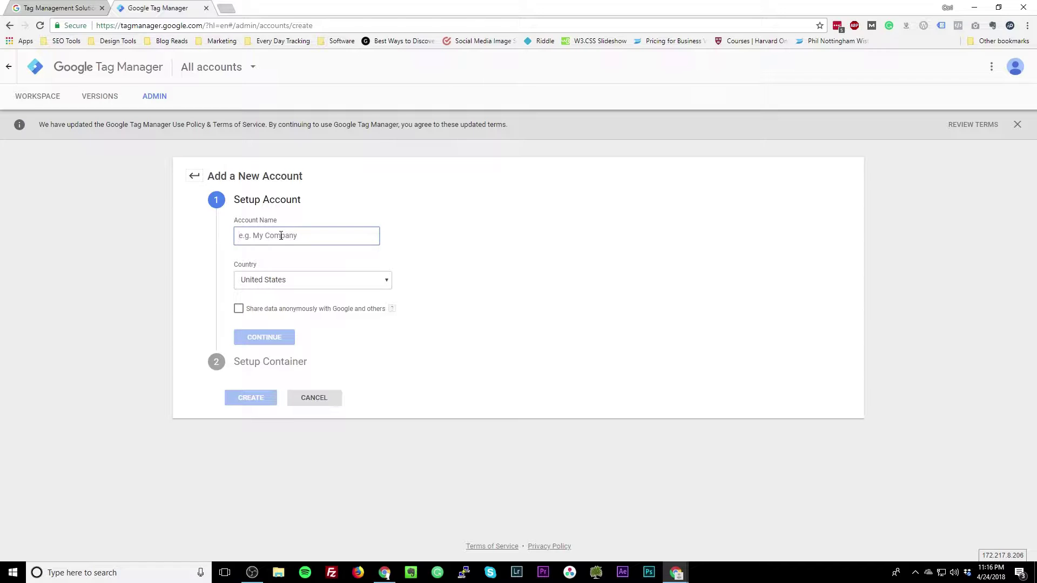
left_click(303, 286)
left_click(355, 275)
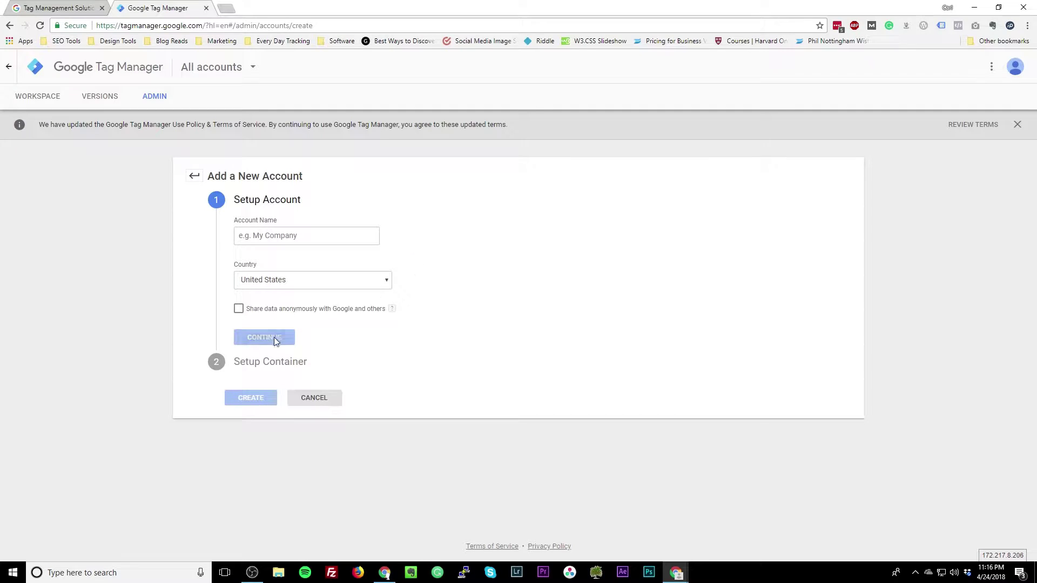
left_click(193, 177)
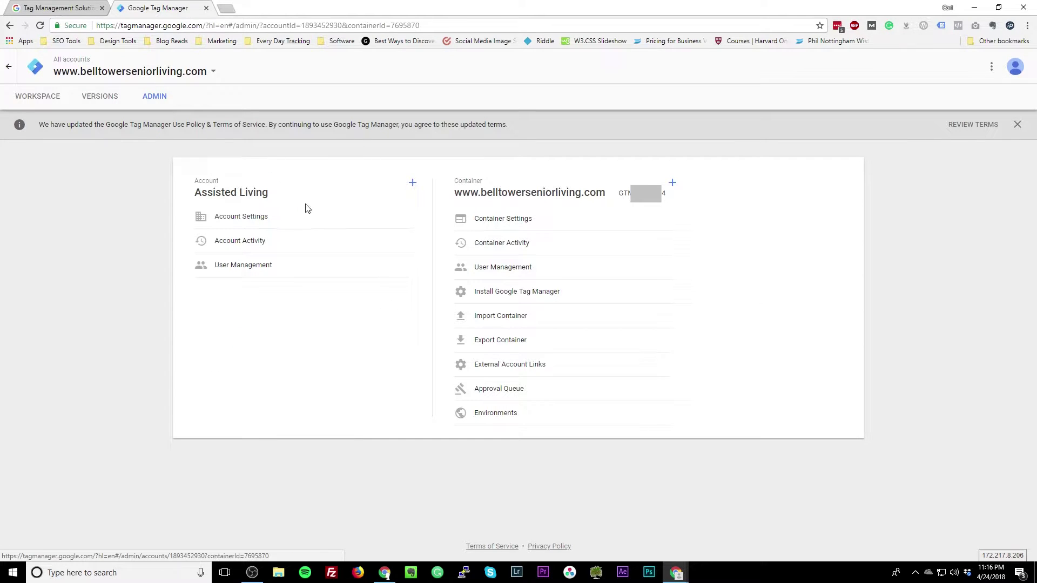
left_click(41, 97)
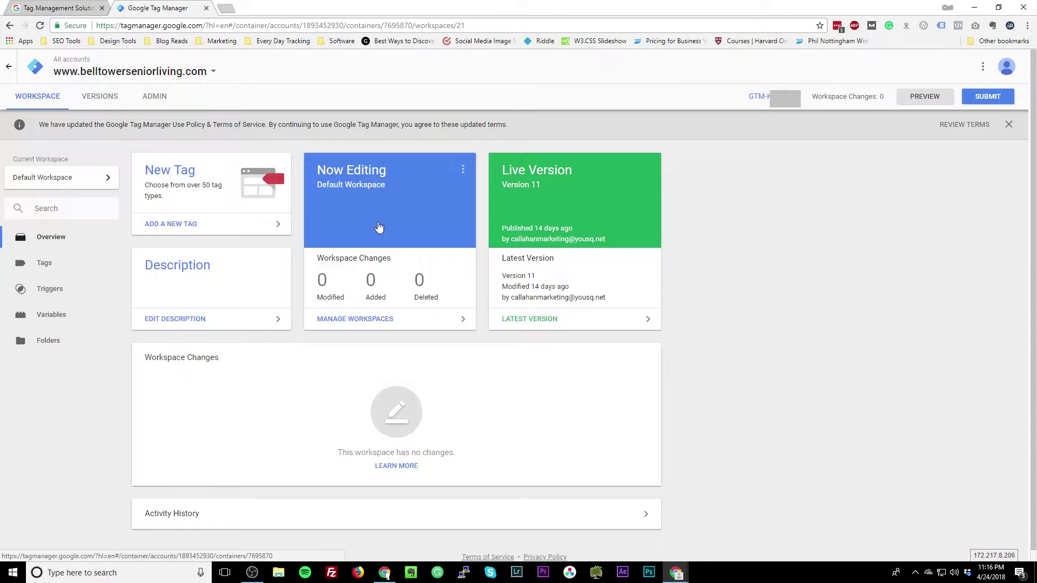
left_click(12, 69)
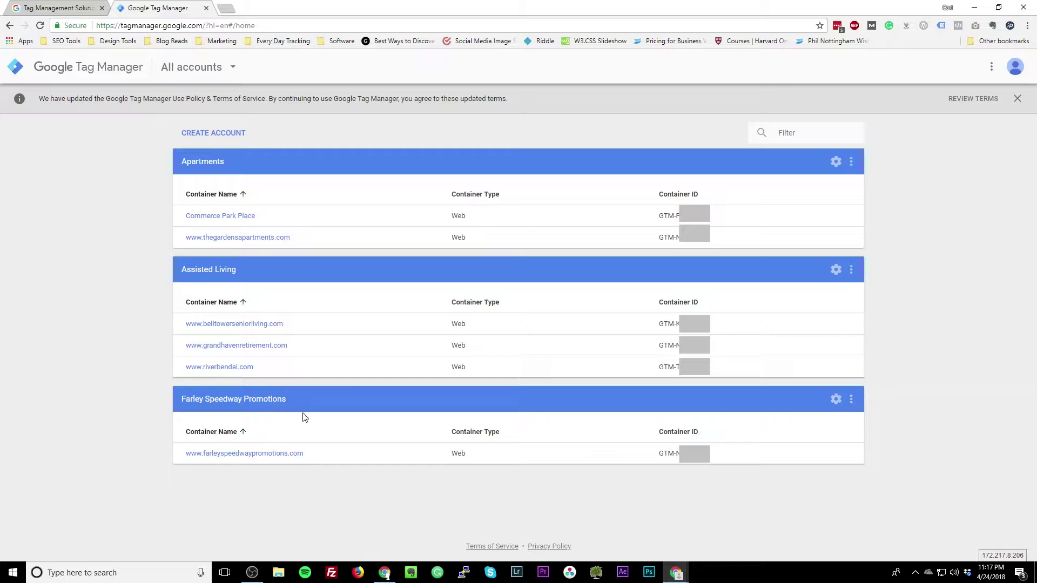
- Start a new Tag Manager account named Windsor Park and continue to the container setup
left_click(225, 137)
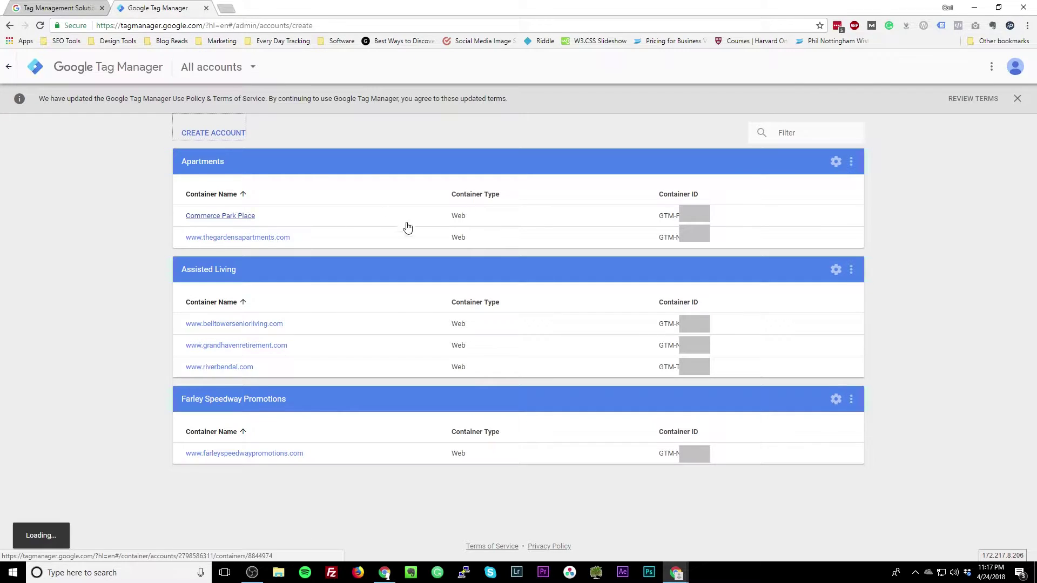
left_click(281, 241)
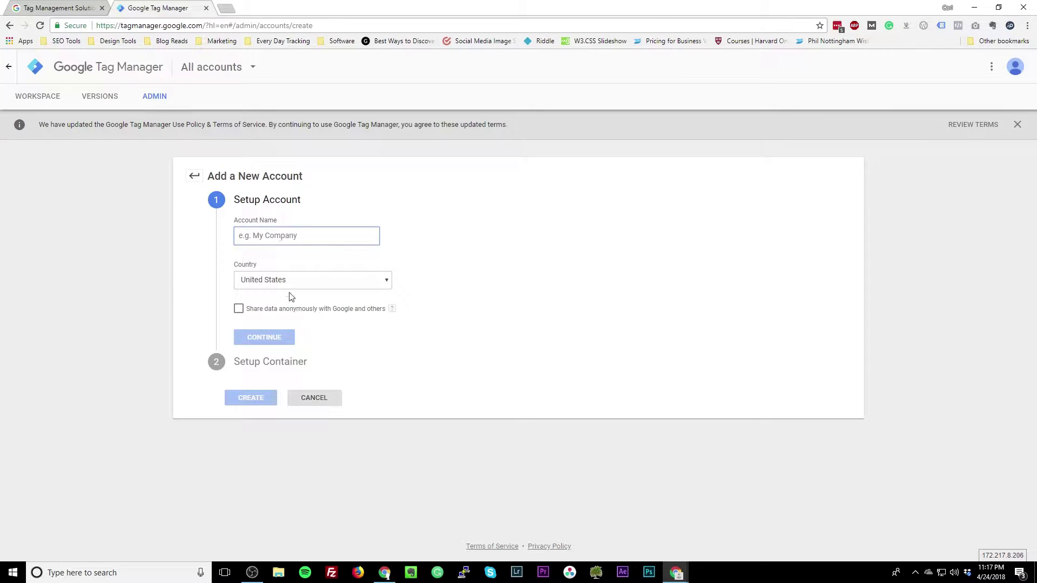
left_click(268, 243)
type("My Web")
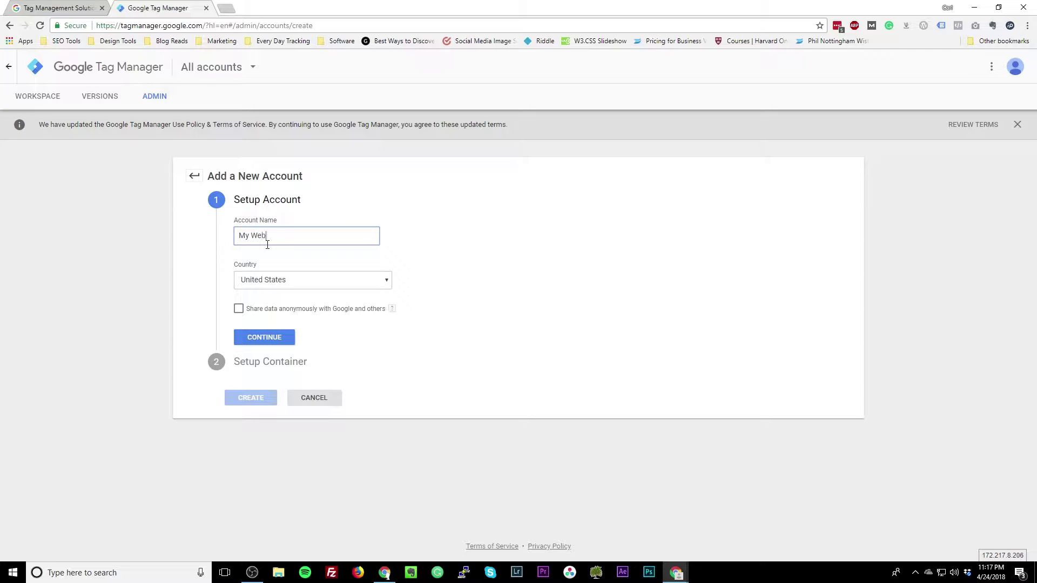
left_click_drag(289, 235, 207, 226)
type("Wi")
type("ndsoar T")
key("BackSpace")
key("BackSpace")
left_click(282, 339)
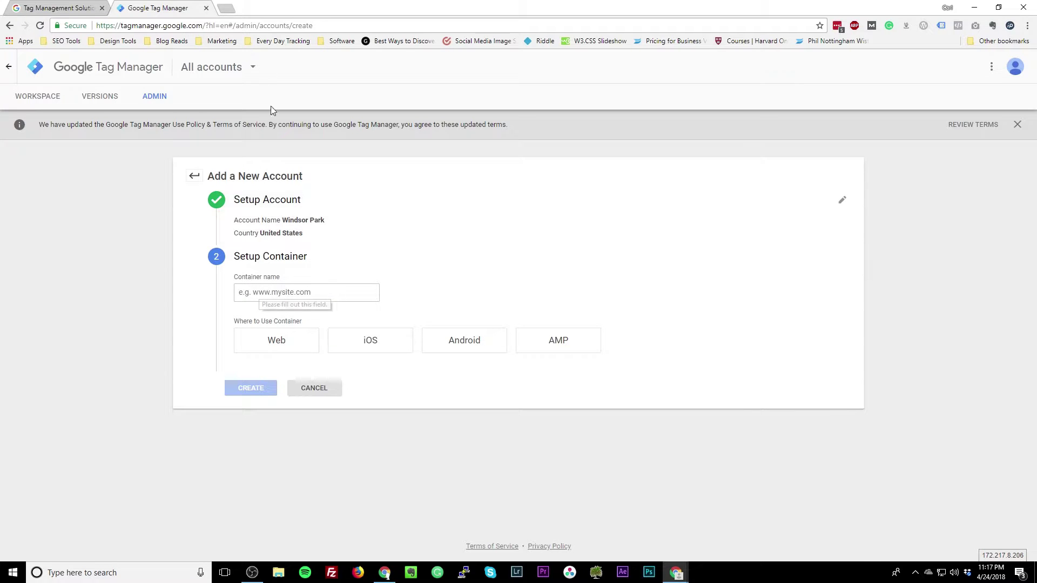
- Open windsorparkdbq.com in a new browser tab and copy its address
left_click(231, 9)
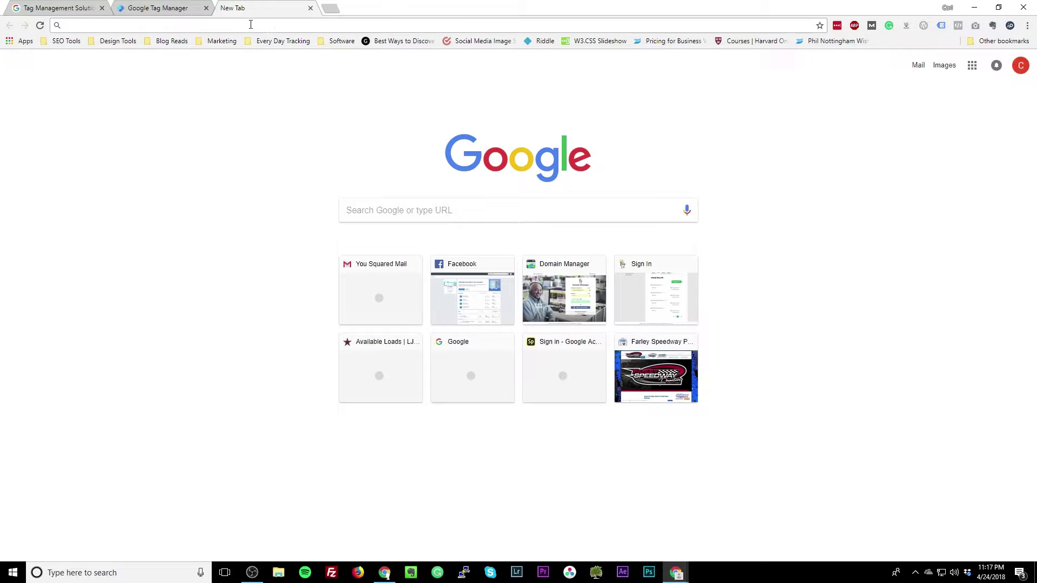
type("windsorparkdbq.com")
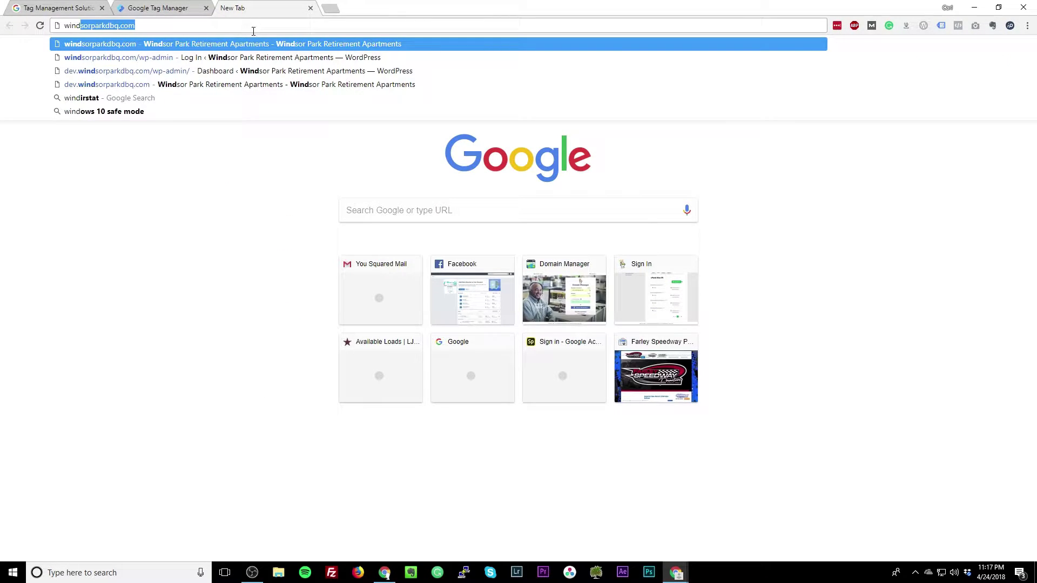
key("Return")
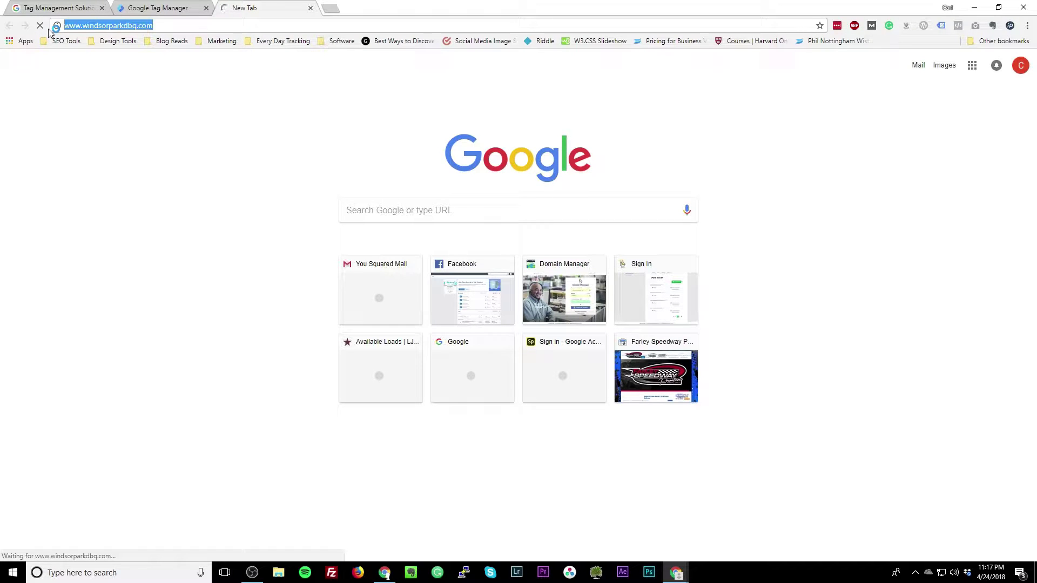
left_click(143, 7)
left_click(261, 286)
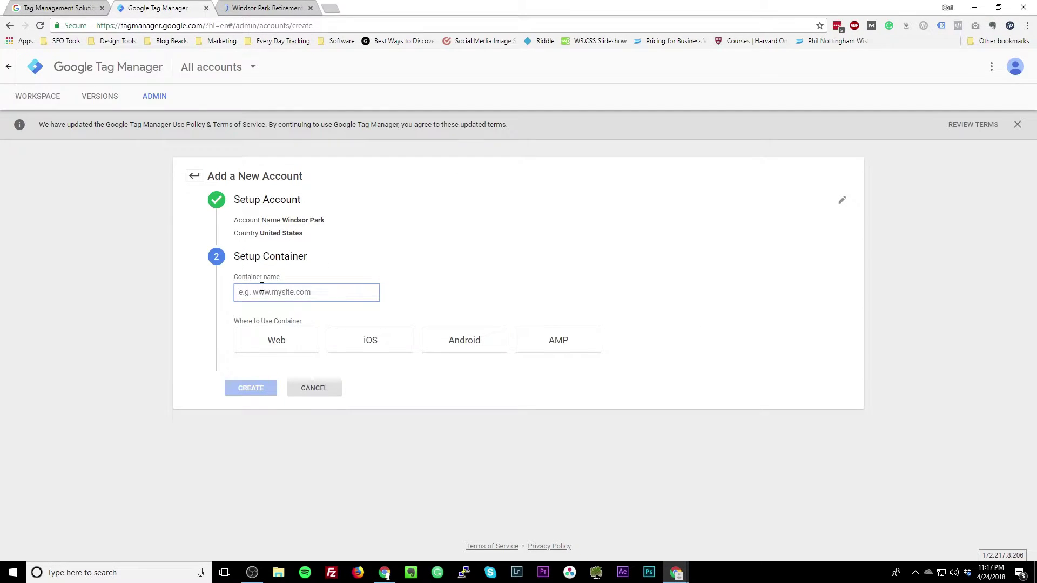
type("http://www.windsorparkdbq.com/")
left_click_drag(260, 292, 111, 275)
key("BackSpace")
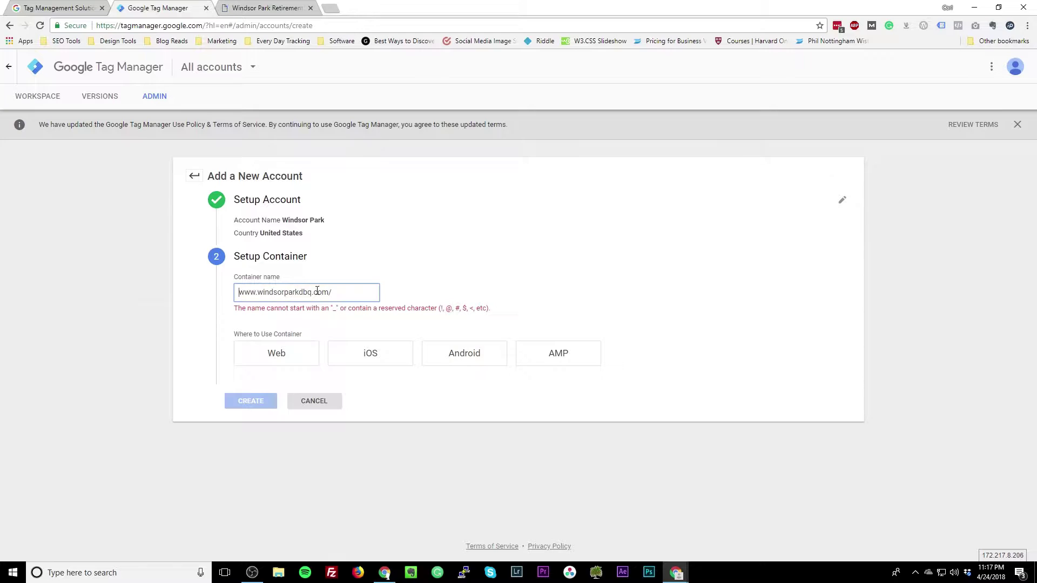
left_click(345, 294)
key("BackSpace")
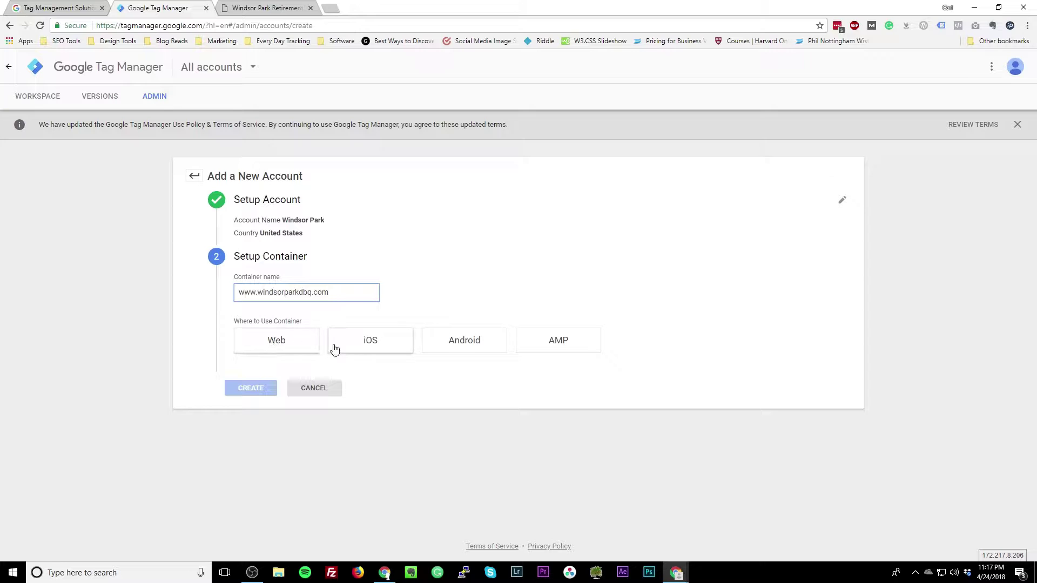
- Set the container for Web use, create it, and accept the terms of service including the GDPR data processing terms
left_click(278, 350)
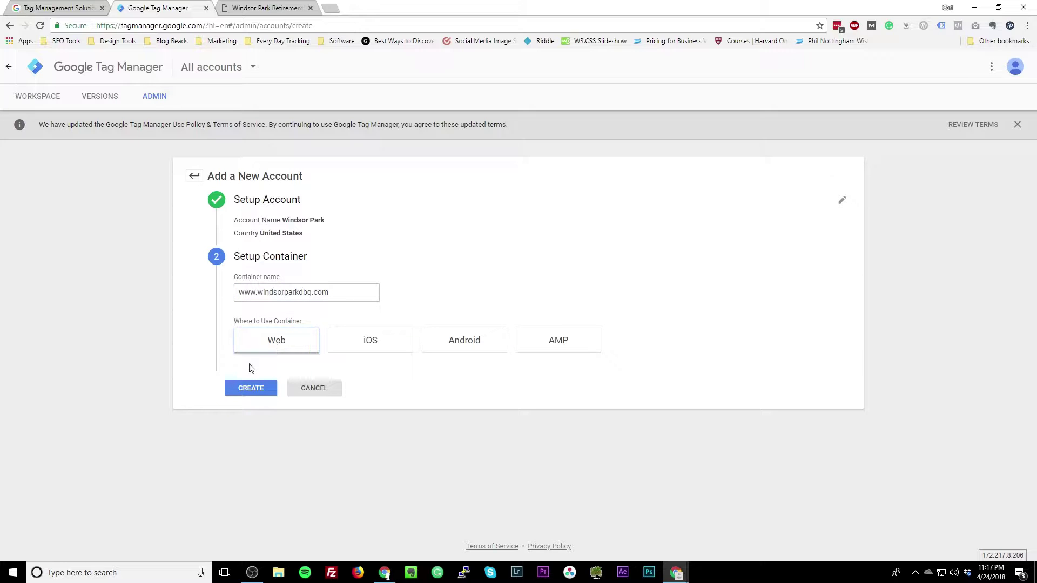
left_click(250, 389)
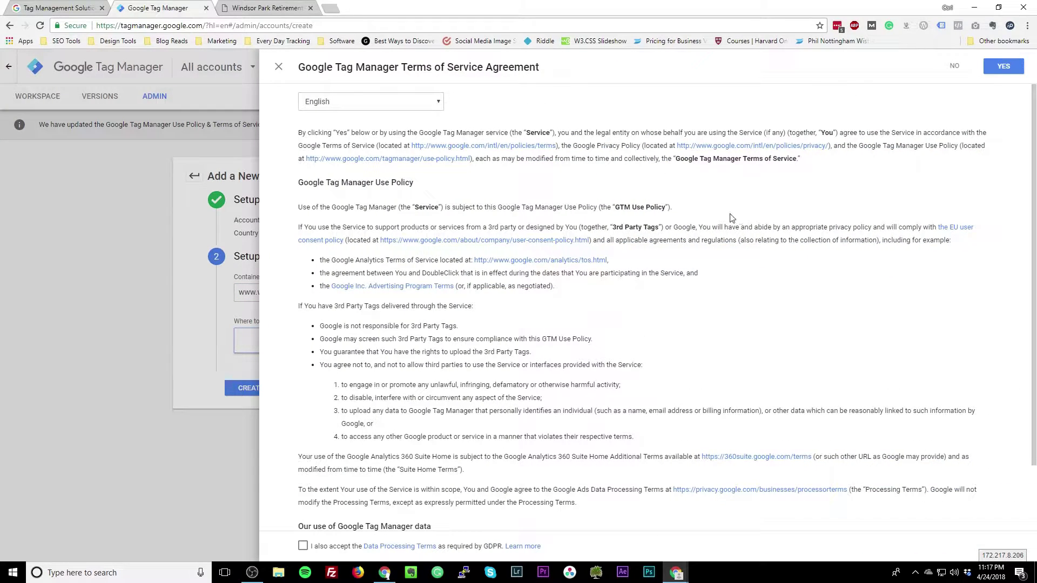
left_click(303, 547)
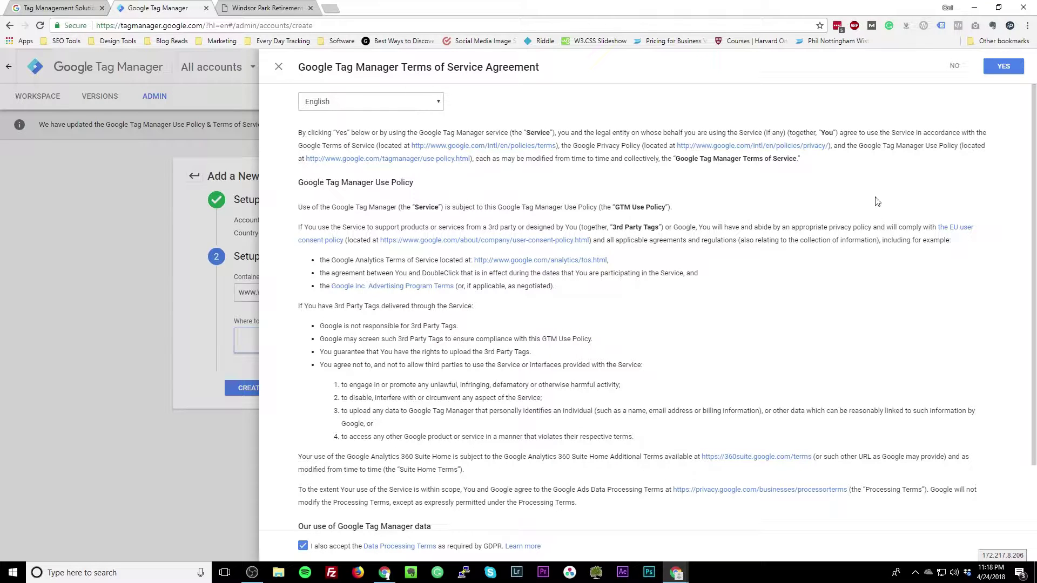
left_click(1000, 76)
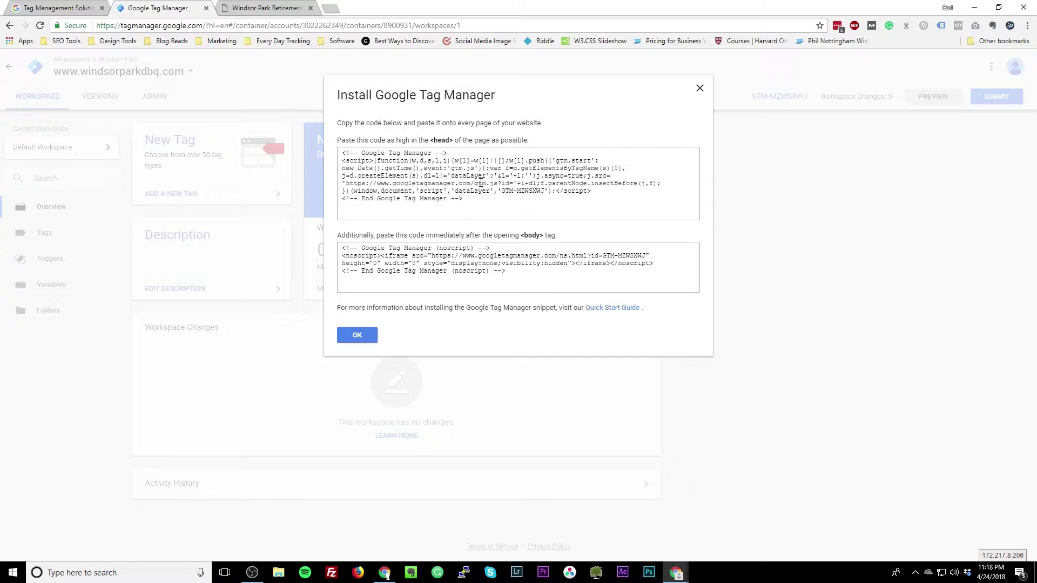
- Go to the Windsor Park site's /wp-admin page and log in to WordPress with the saved username and password
left_click(297, 8)
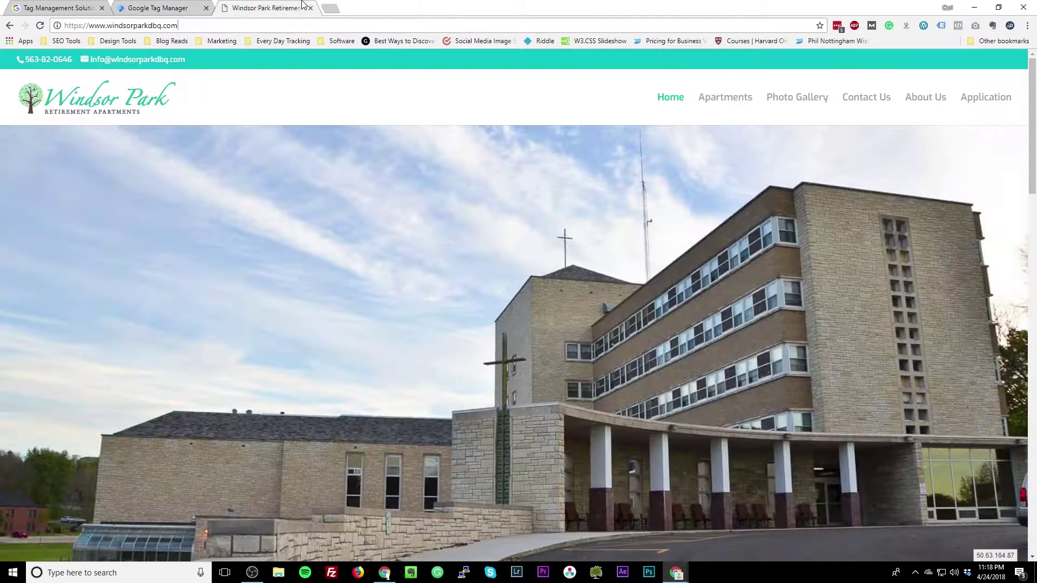
left_click(299, 25)
type("/wp-admi")
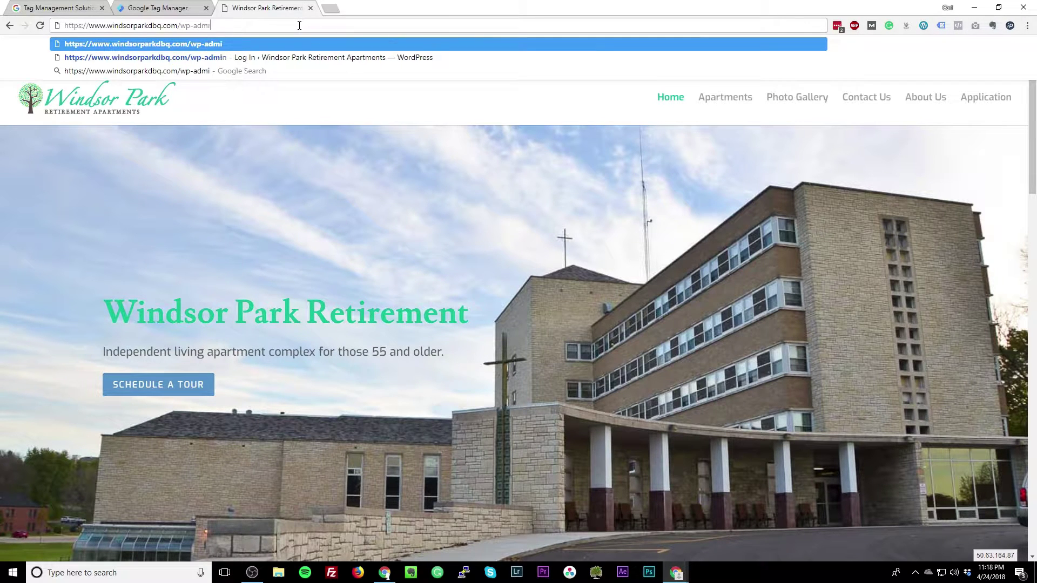
key("Return")
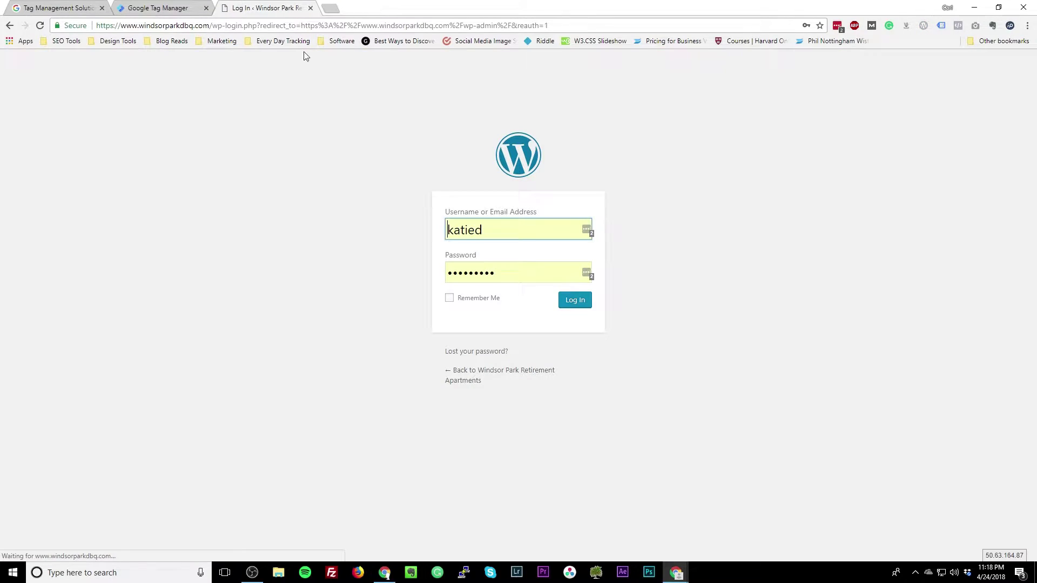
left_click(589, 231)
left_click(487, 333)
left_click(570, 302)
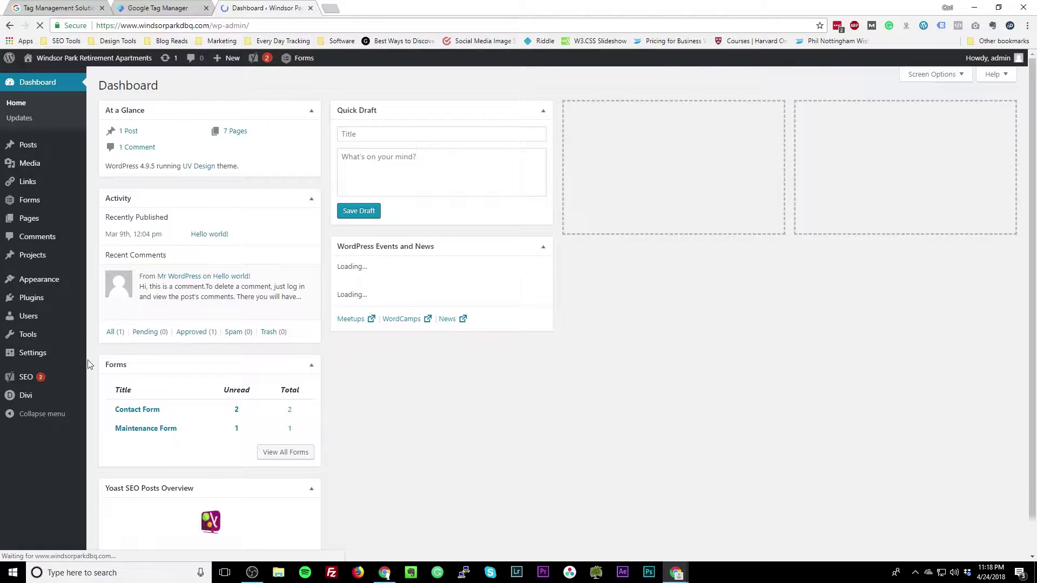
- Open the Integration settings of the Divi Theme Options to reach the code boxes
left_click(41, 397)
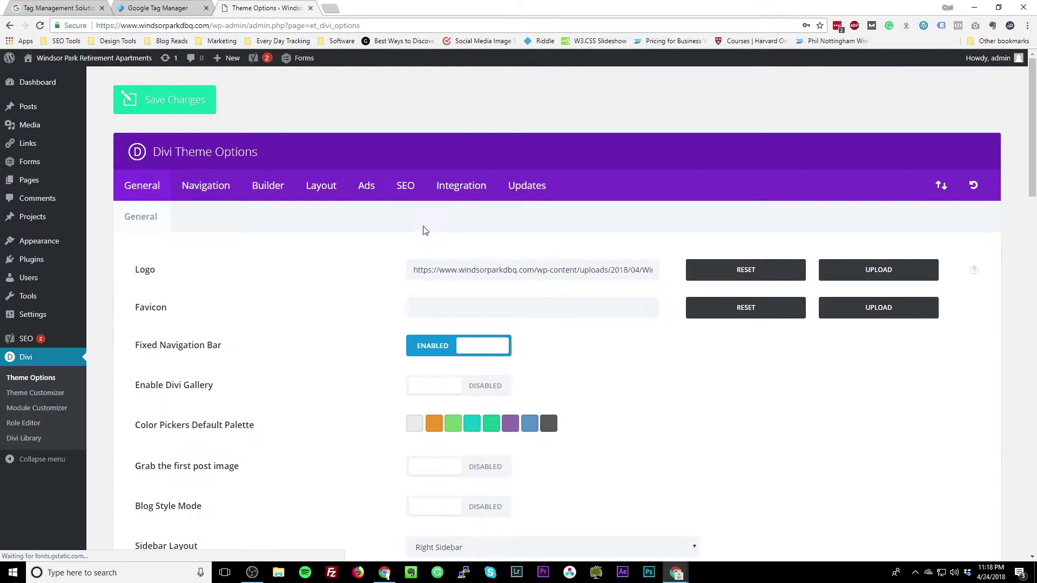
left_click(460, 185)
scroll(423, 232, "down", 3)
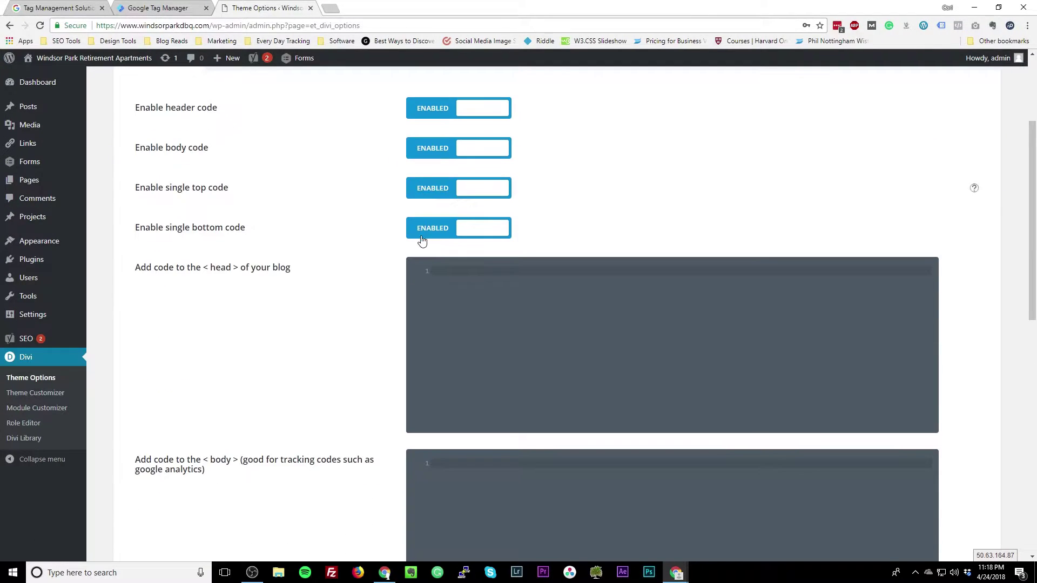
- Copy the Tag Manager head snippet and paste it into Divi's code box for the blog's <head>
key("ctrl+shift+Tab")
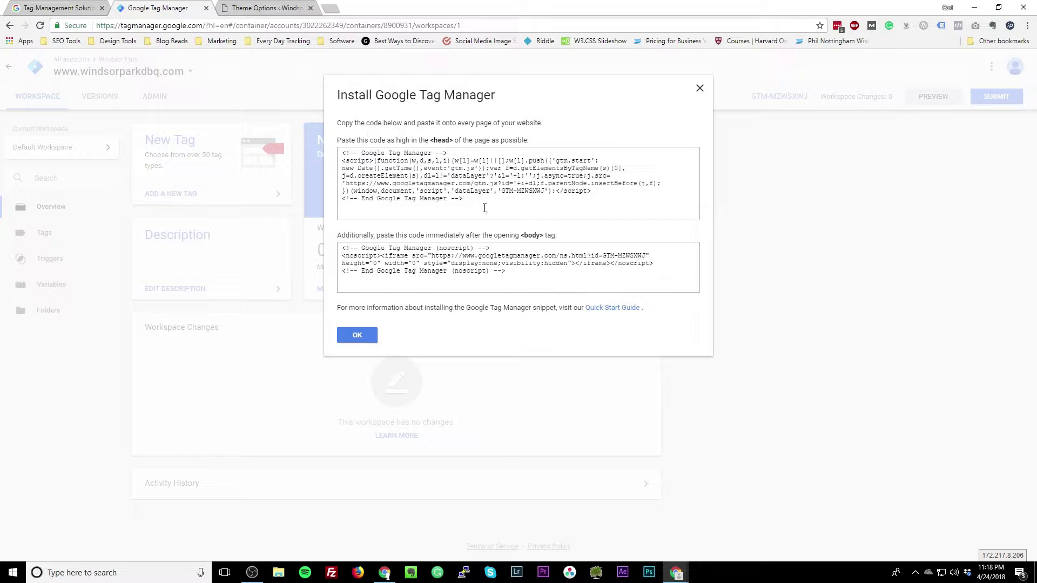
left_click_drag(479, 200, 325, 161)
key("ctrl+c")
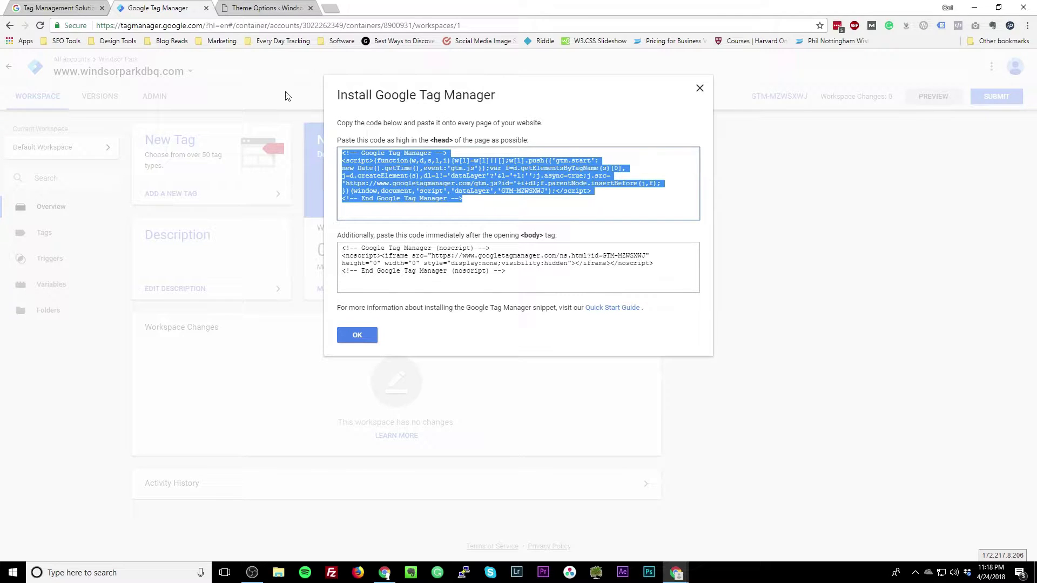
left_click(245, 7)
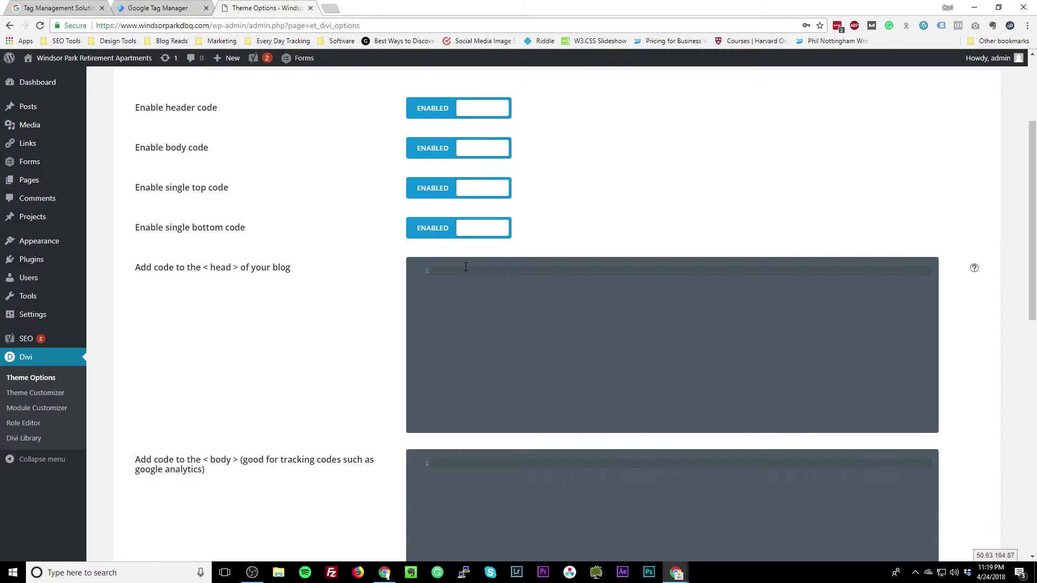
key("ctrl+v")
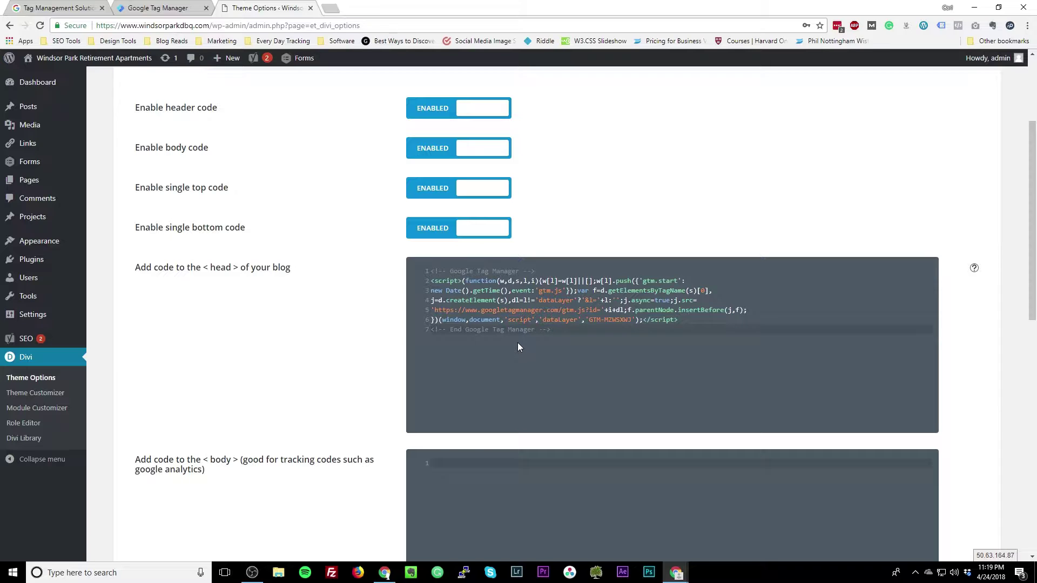
- Copy the Tag Manager noscript snippet and paste it into Divi's code box for the <body>
left_click(158, 8)
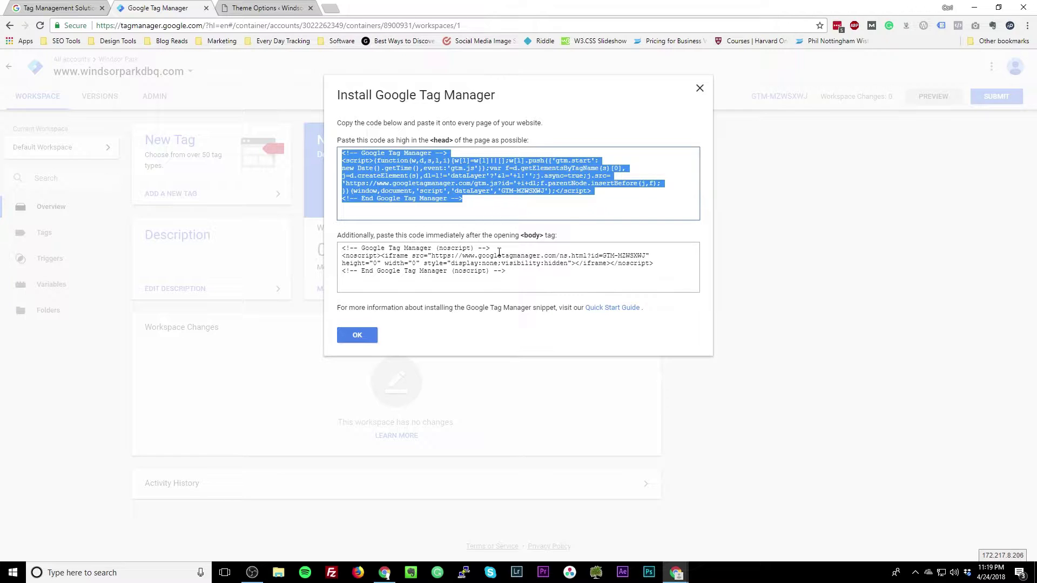
left_click_drag(519, 273, 303, 94)
key("ctrl+c")
left_click(265, 7)
scroll(178, 427, "down", 2)
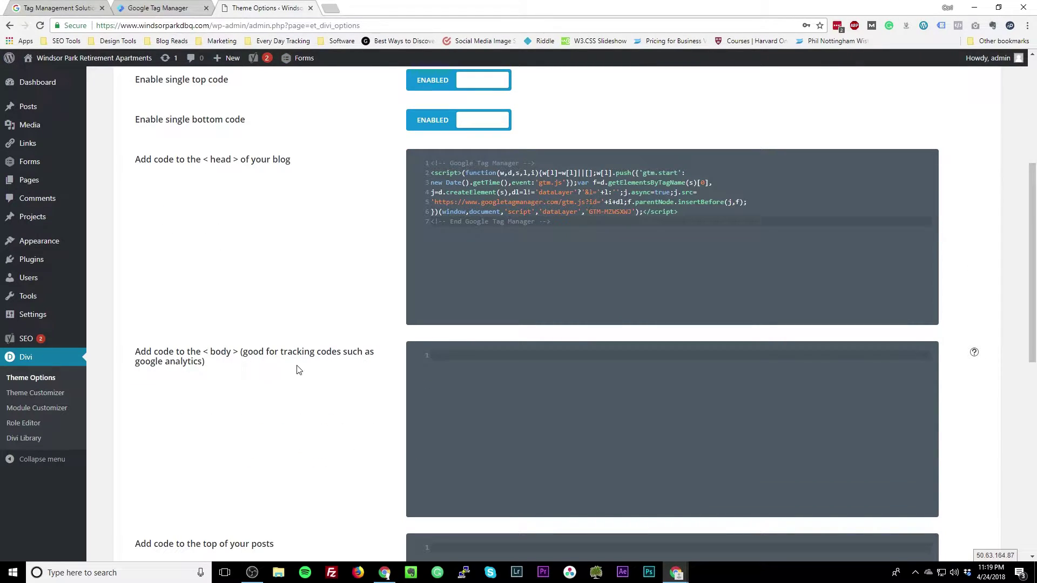
key("ctrl+v")
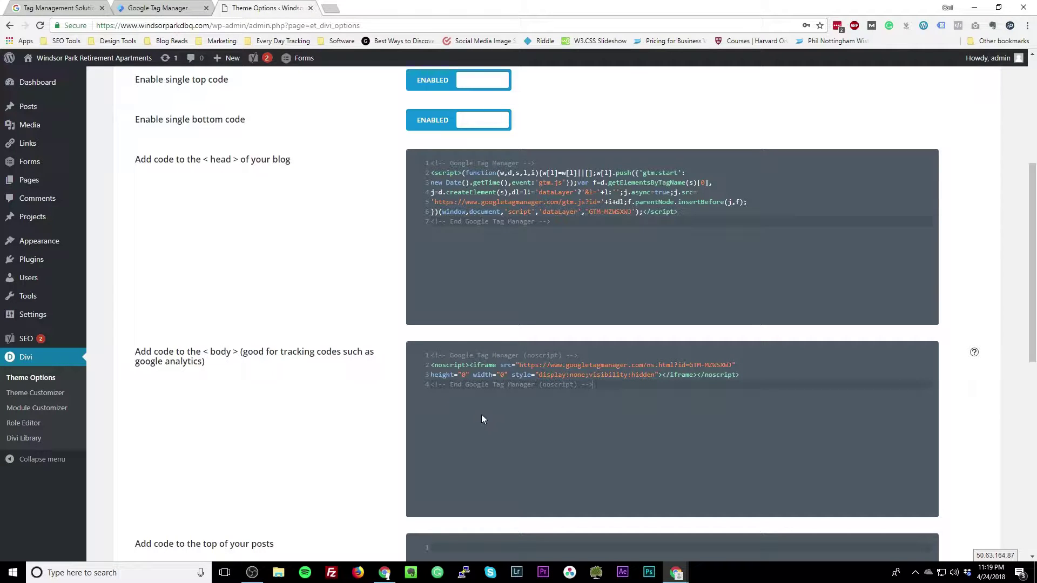
type(">")
- Compare the container ID in the pasted head code with the one in the Tag Manager install snippets
left_click_drag(588, 212, 632, 213)
key("ctrl+shift+Tab")
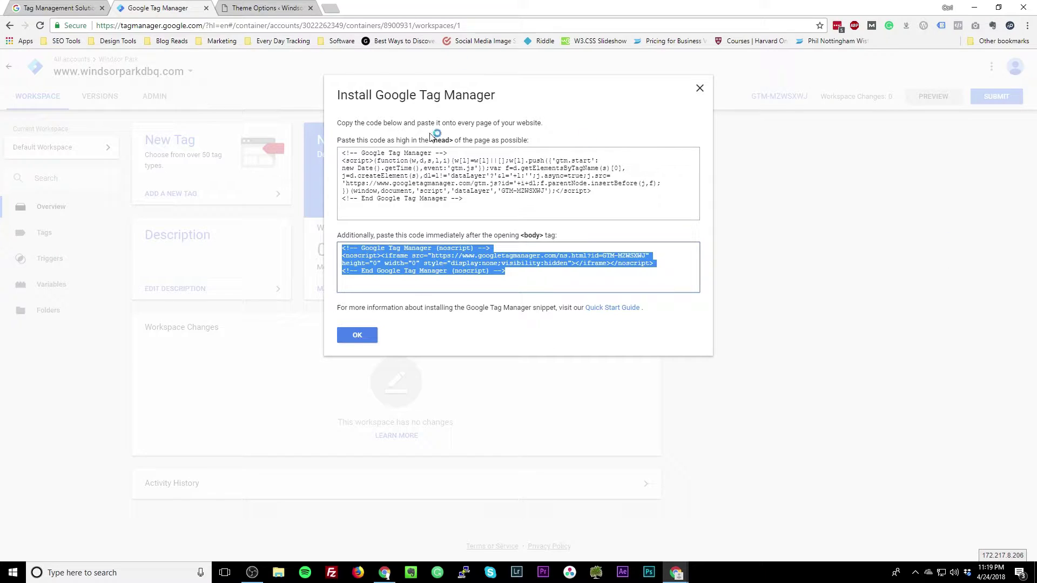
key("ctrl+Tab")
- Save the Divi Theme Options and check the Tag Manager code in the head and body boxes
scroll(493, 307, "down", 9)
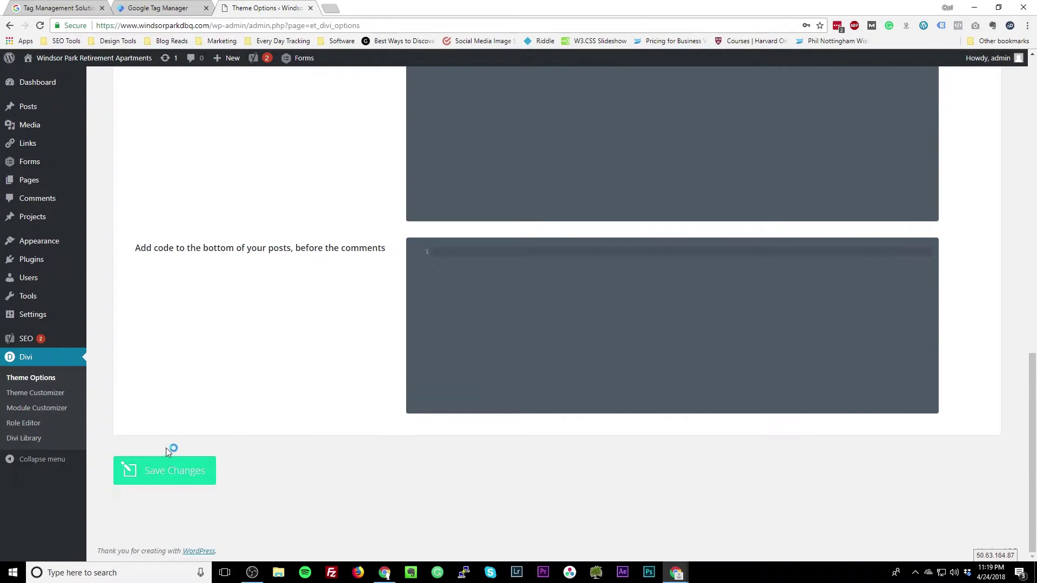
left_click(164, 474)
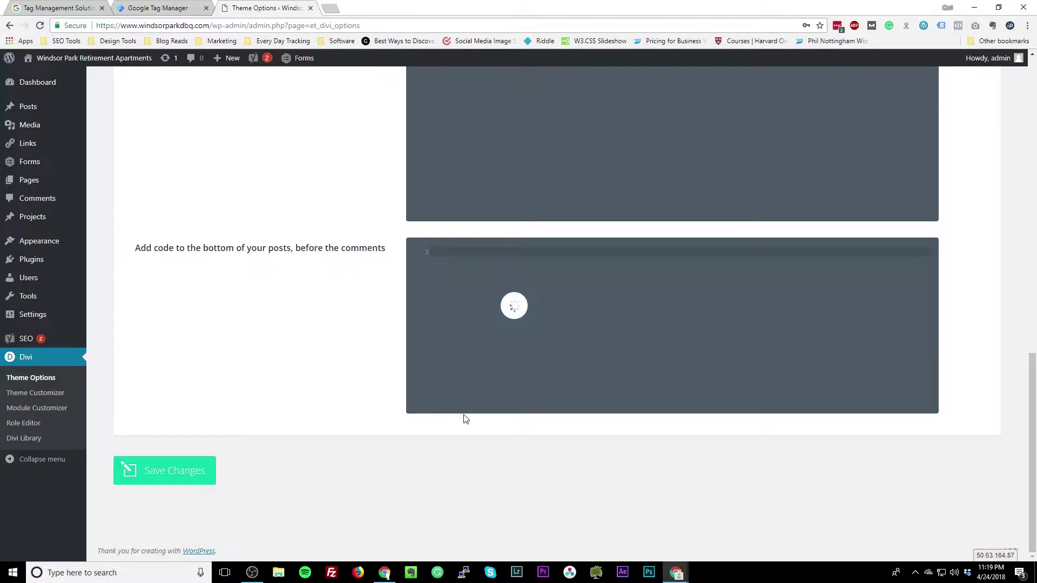
scroll(463, 415, "up", 10)
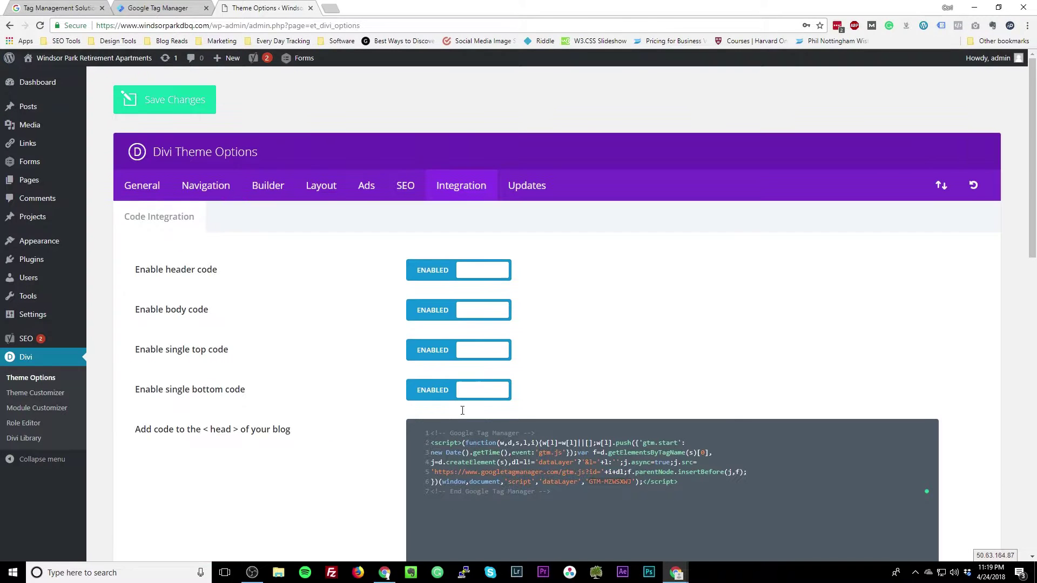
scroll(504, 475, "down", 5)
scroll(497, 394, "up", 5)
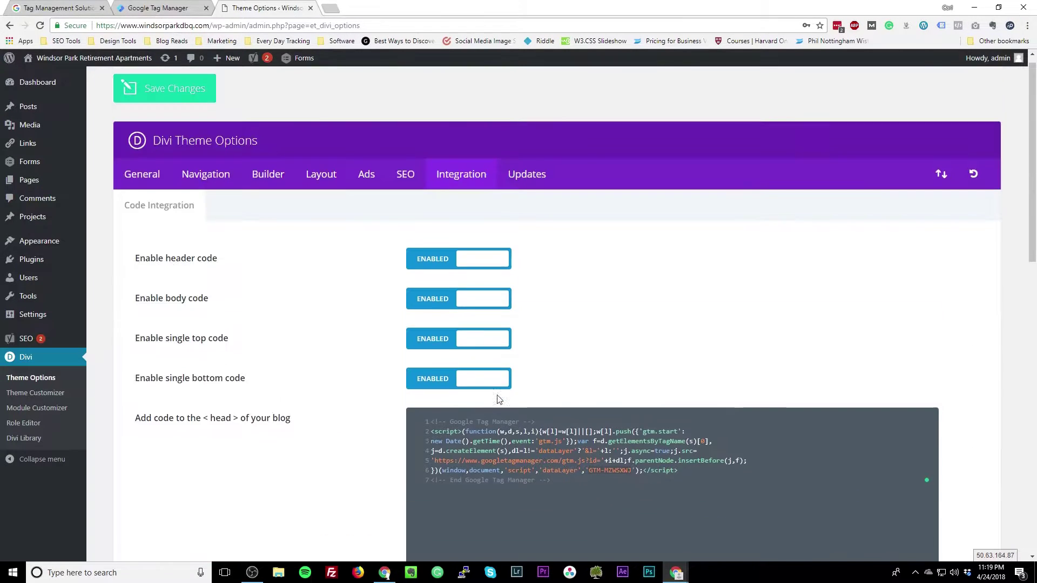
scroll(497, 399, "down", 3)
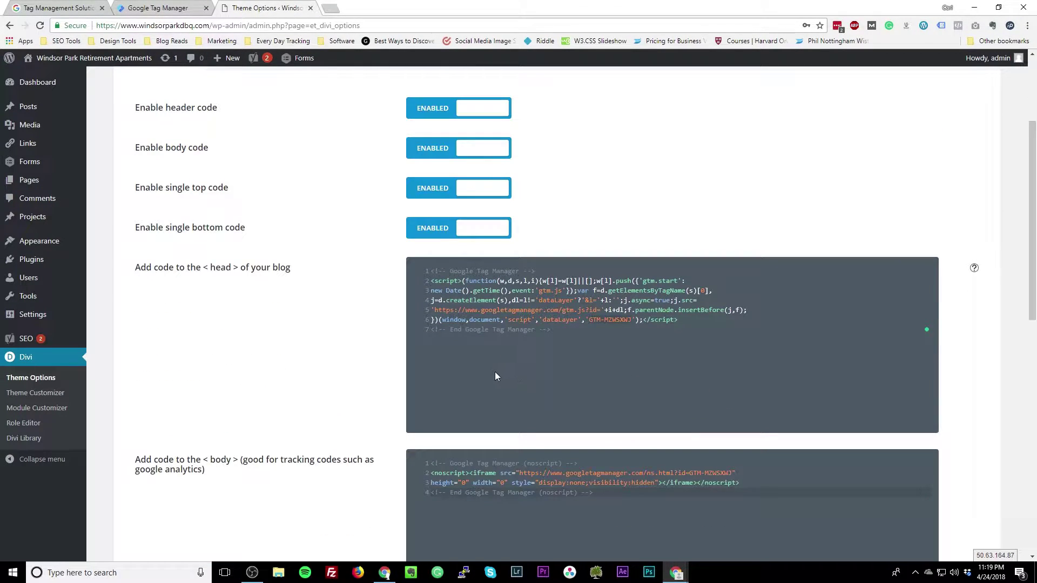
left_click(165, 6)
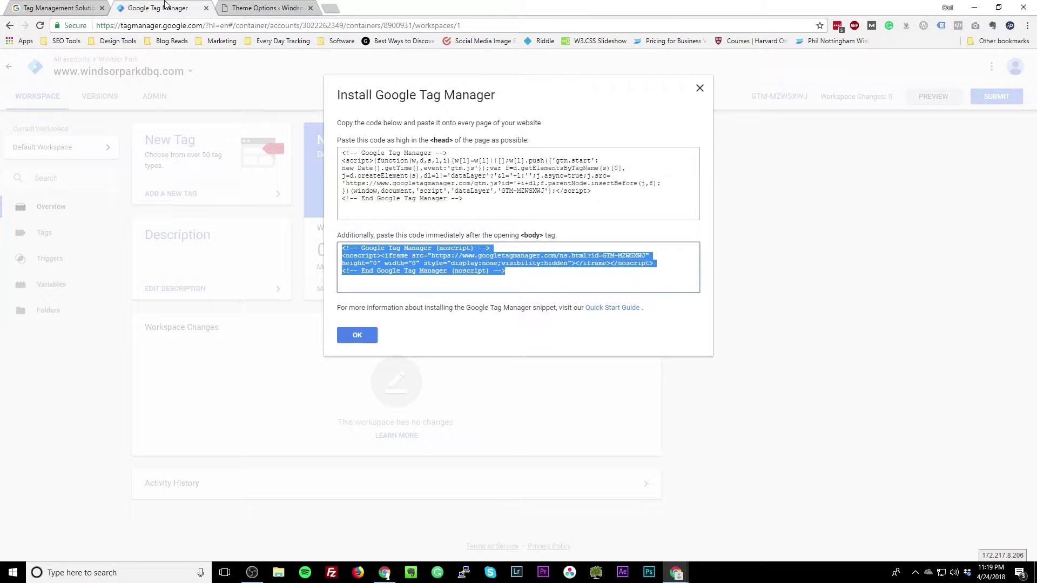
left_click(287, 6)
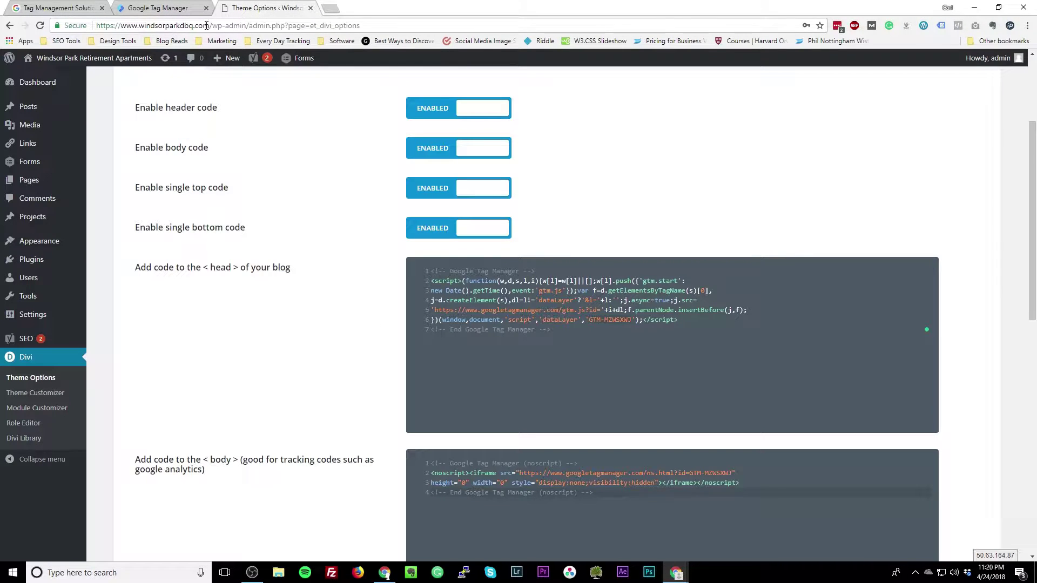
left_click_drag(209, 25, 3, 25)
key("ctrl+c")
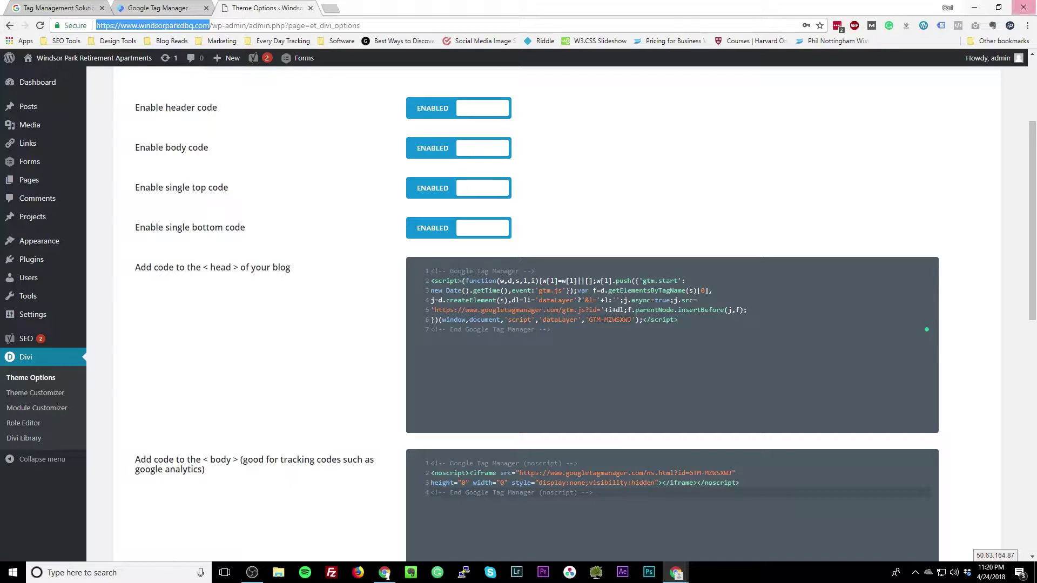
left_click(1027, 25)
left_click(951, 66)
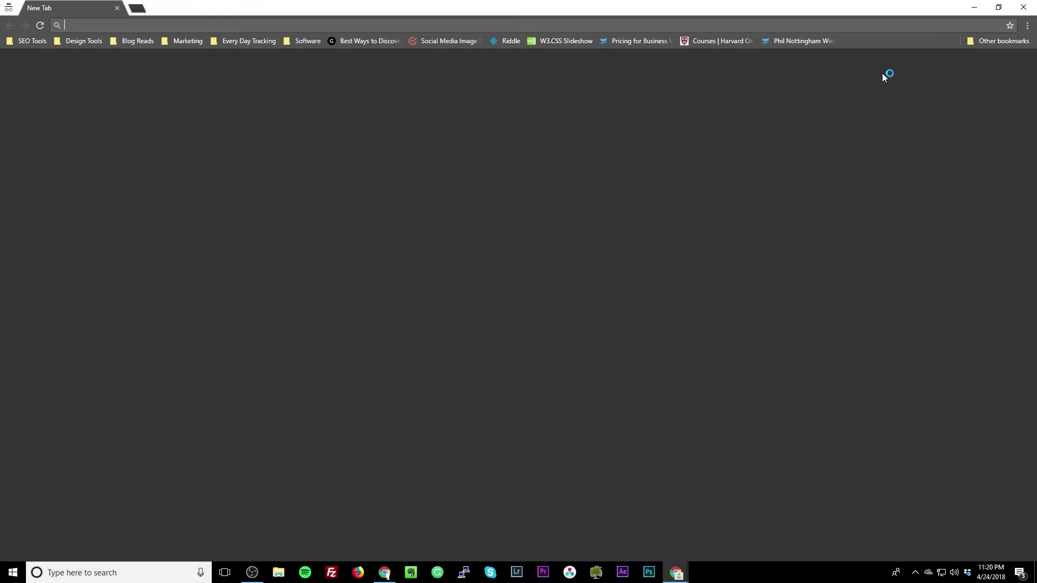
key("ctrl+v")
key("Return")
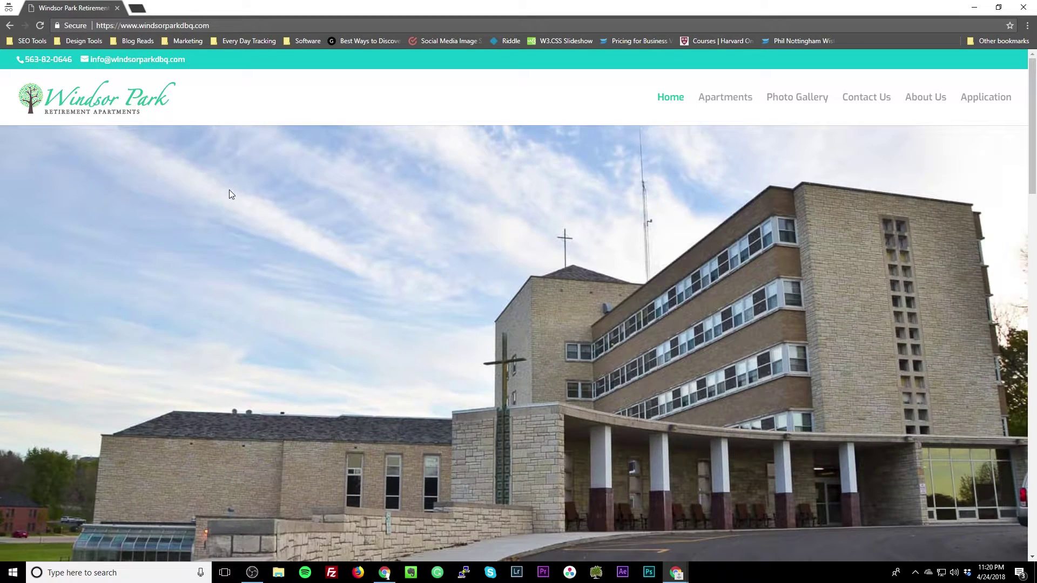
- View the home page's source code and search it for "tag" to check the Google Tag Manager snippet in the head
right_click(149, 213)
left_click(180, 324)
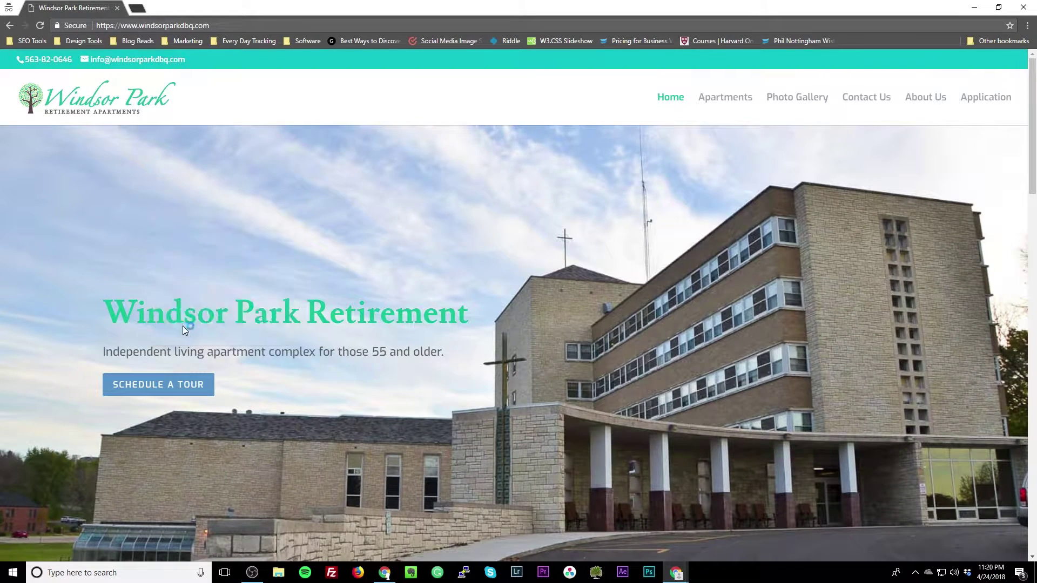
key("ctrl+f")
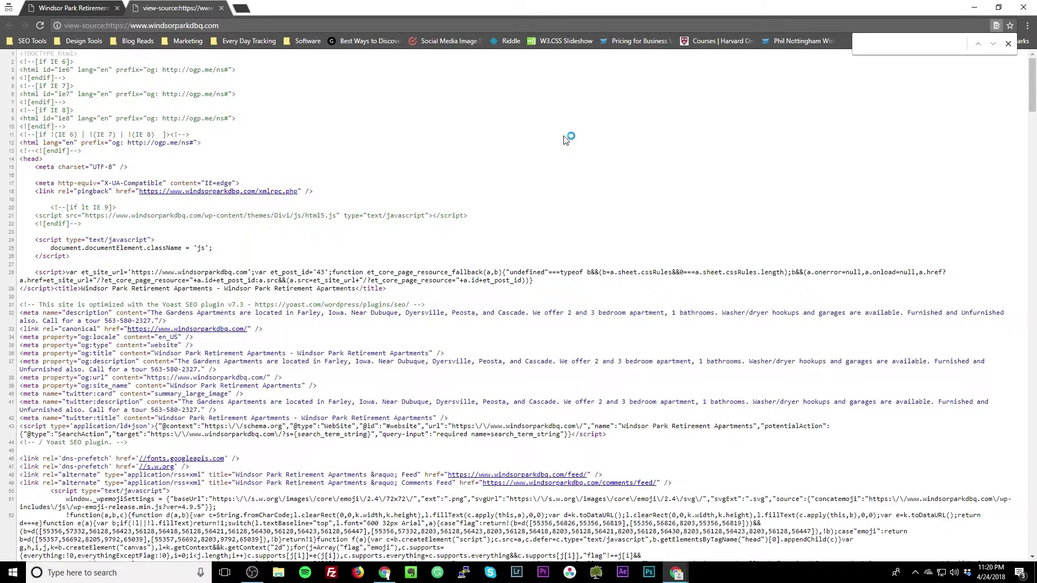
type("tag")
left_click(993, 45)
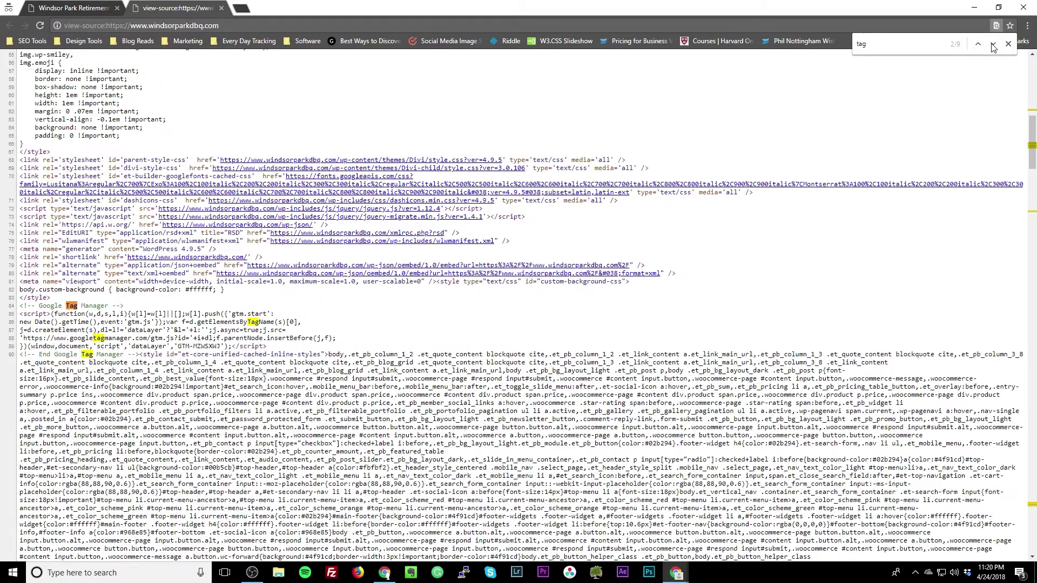
left_click_drag(20, 306, 205, 351)
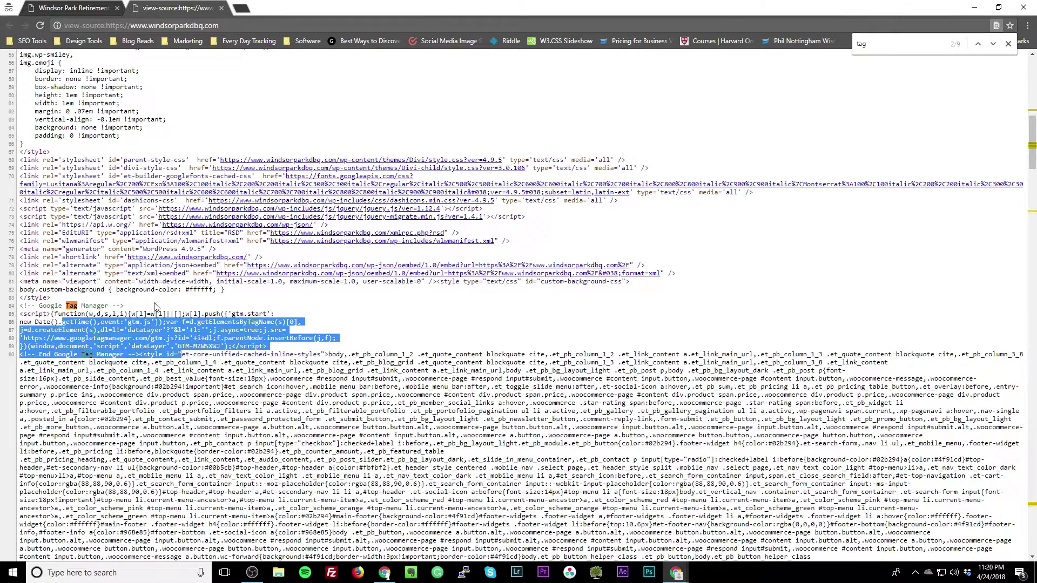
left_click(287, 348)
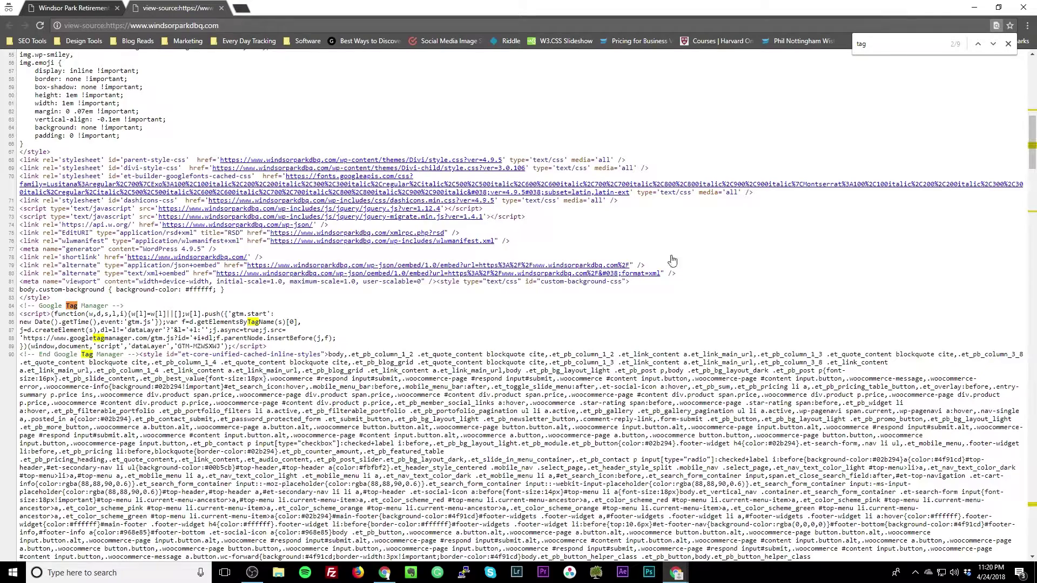
- Return to Tag Manager, dismiss the install snippets and reopen them from the container's administration options
left_click(975, 8)
left_click(173, 7)
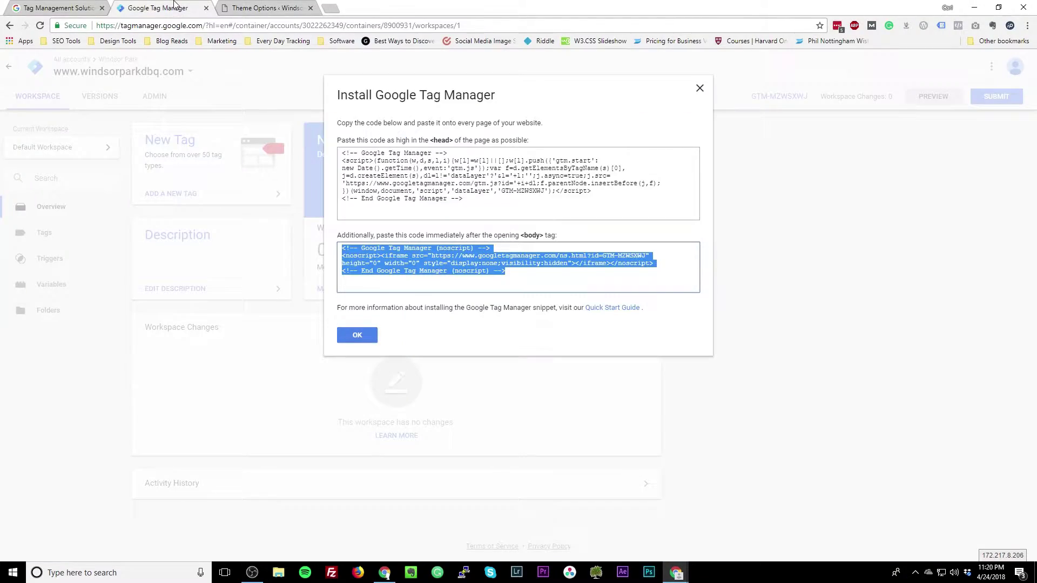
left_click(360, 337)
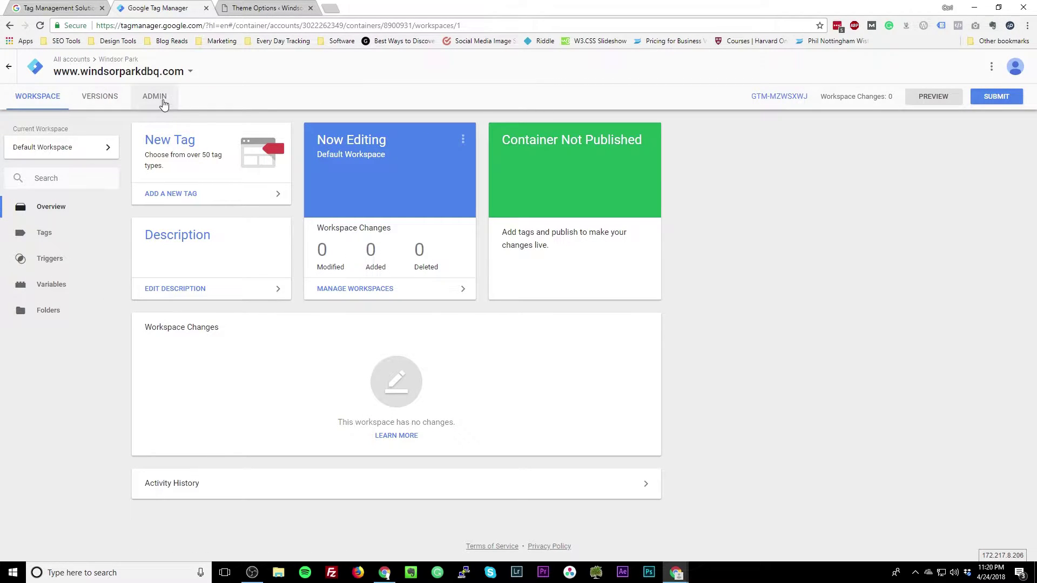
left_click(141, 101)
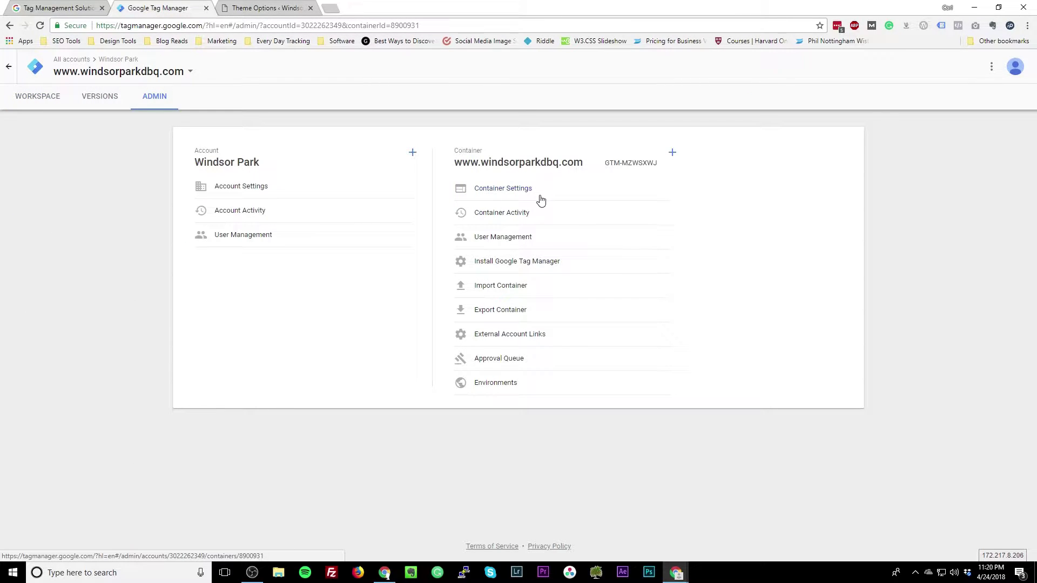
left_click(523, 268)
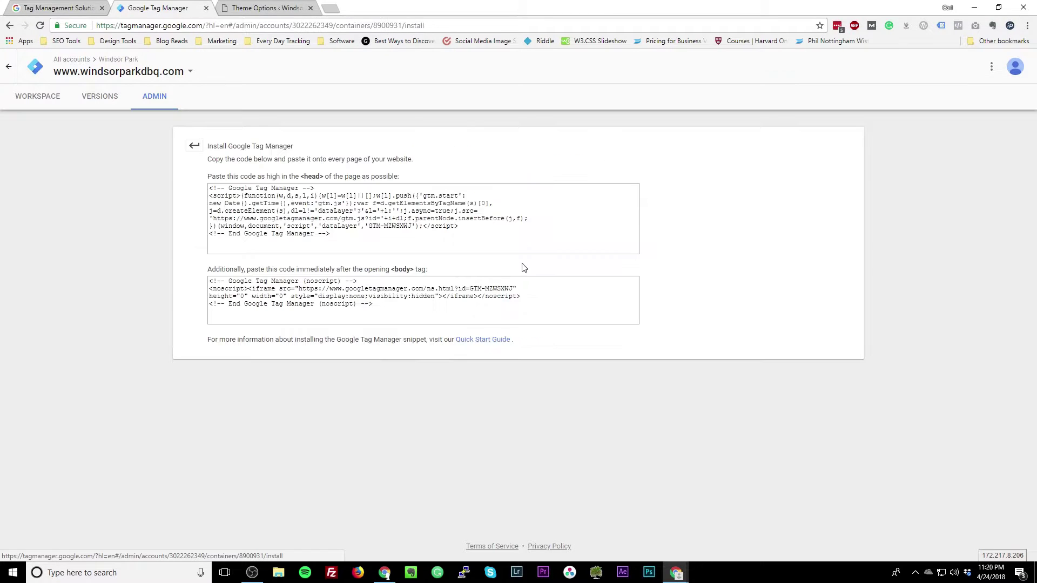
- Return to the default workspace and look over its tags and variables
left_click(36, 101)
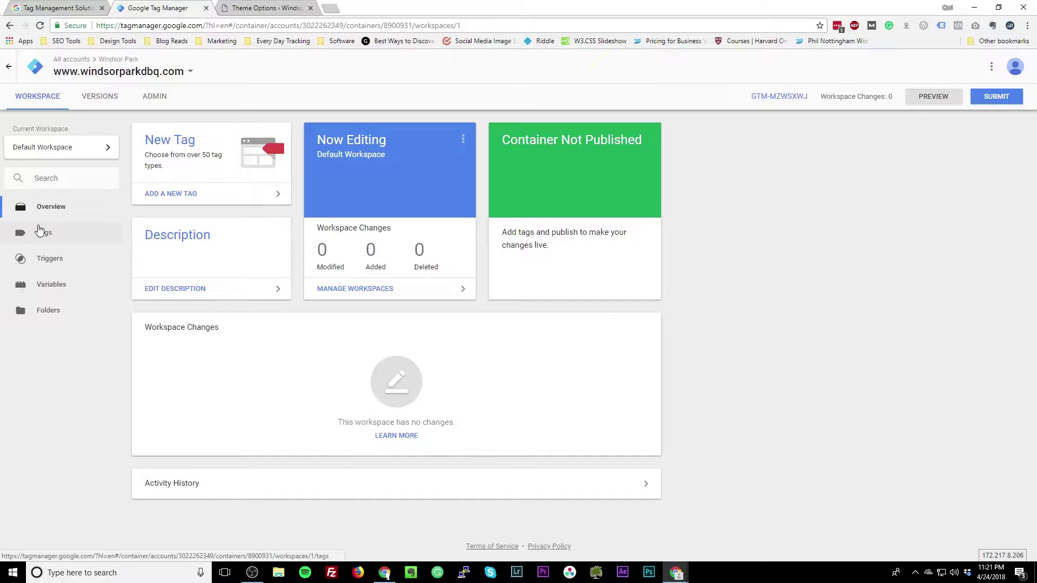
left_click(42, 236)
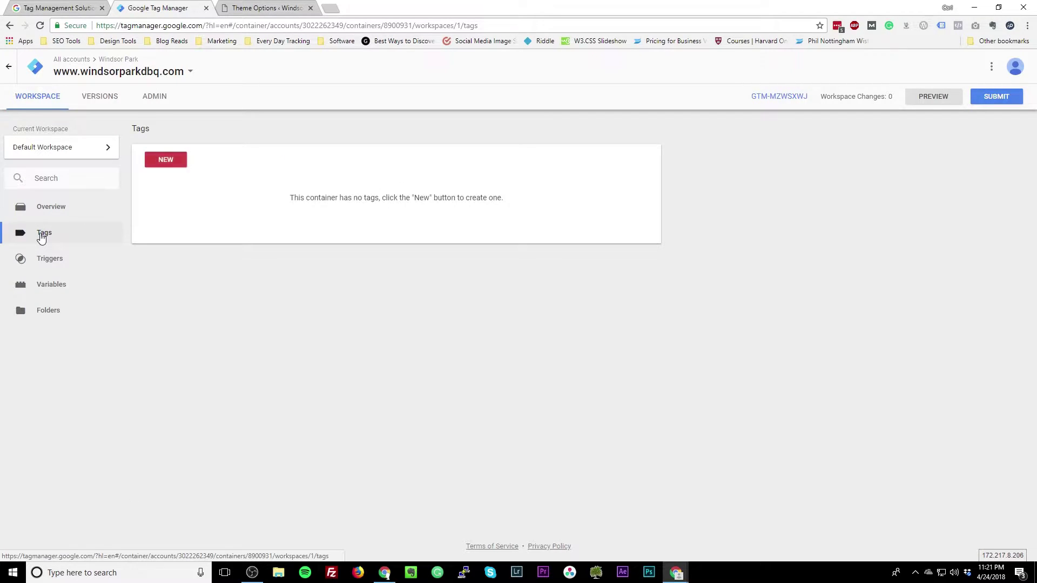
left_click(53, 292)
left_click(41, 236)
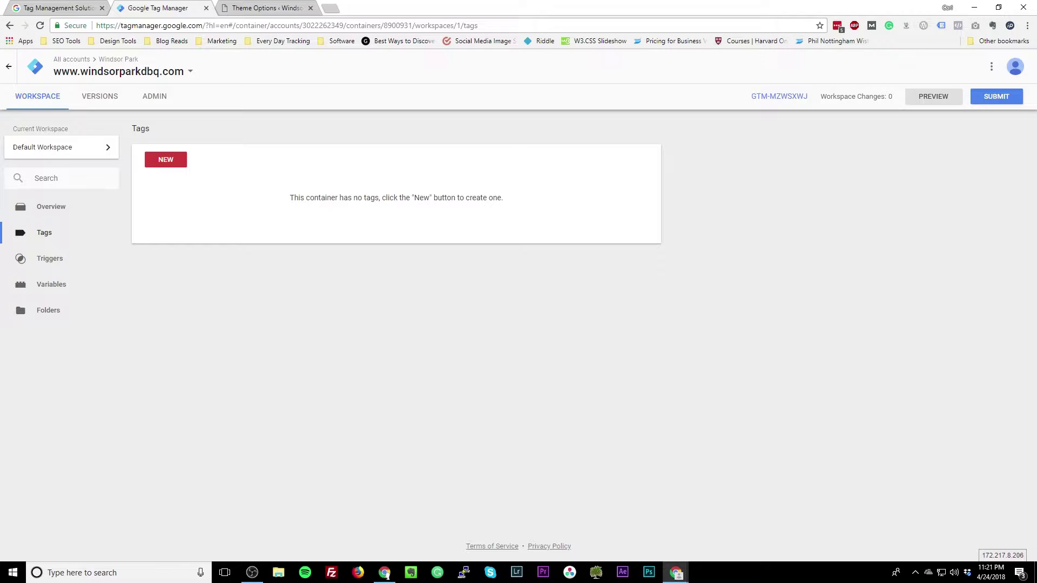
- Review the container's administration options, its Container Settings and its version history
key("alt+Tab")
left_click(95, 112)
left_click(154, 98)
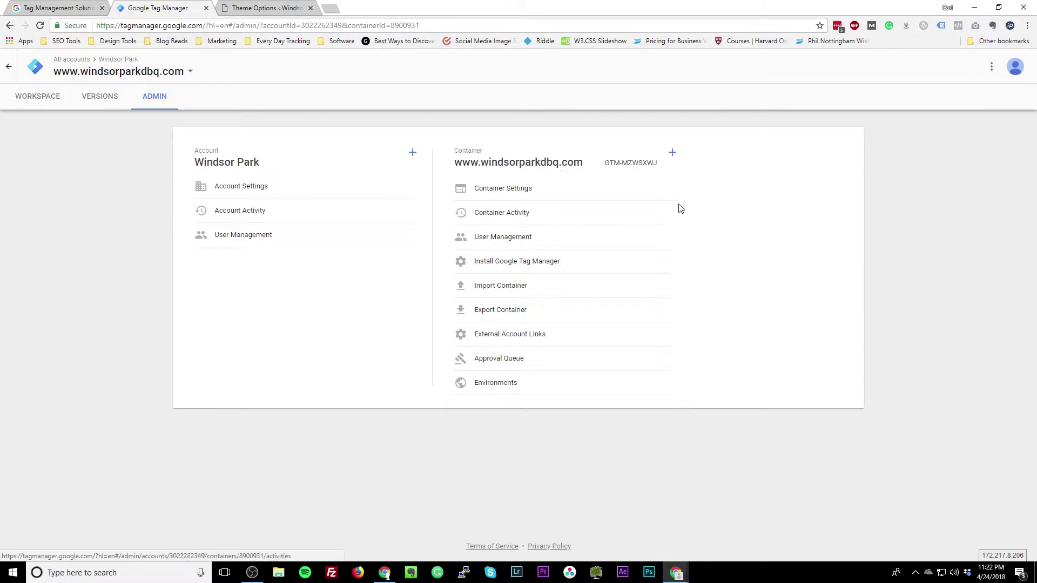
left_click(500, 191)
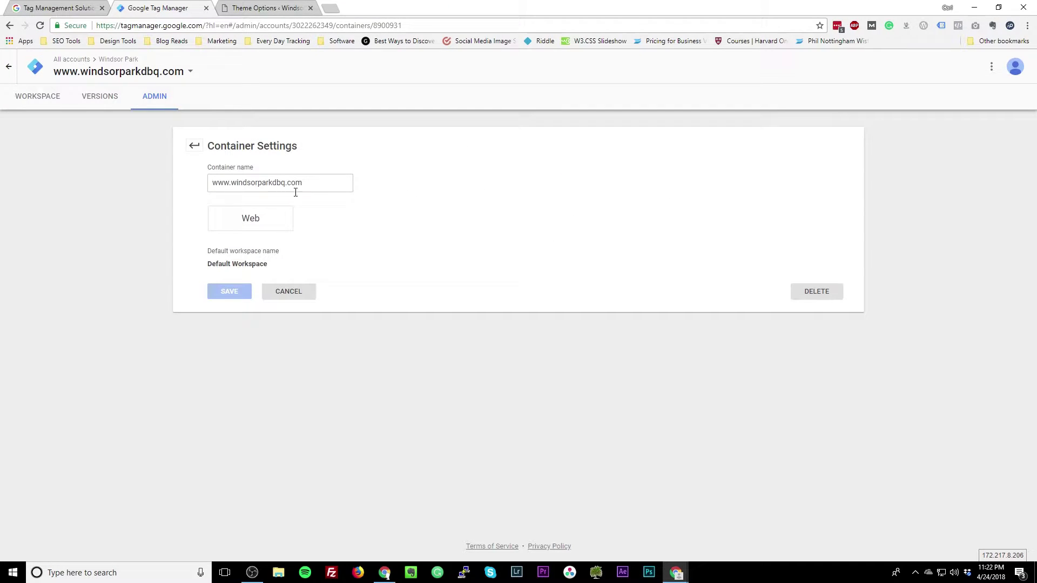
left_click(193, 145)
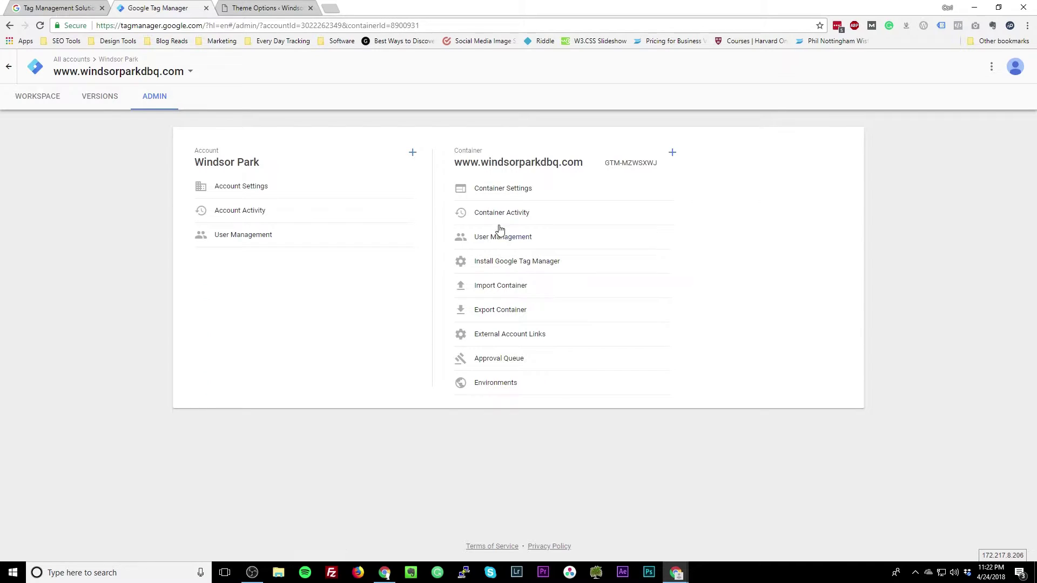
left_click(113, 108)
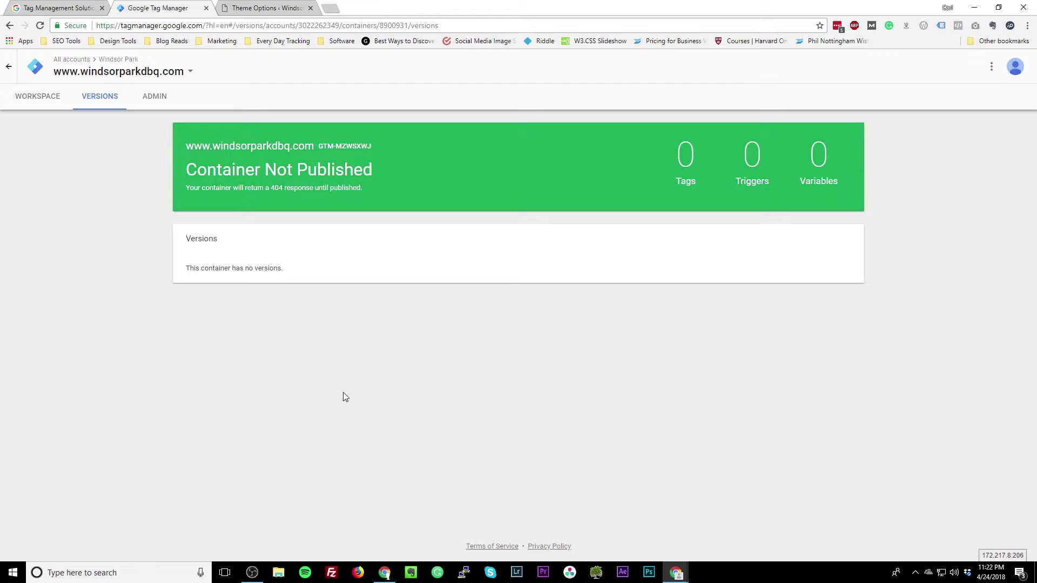
- Go through the workspace's overview, tags, triggers, variables and folders, ending on the tag list
left_click(37, 96)
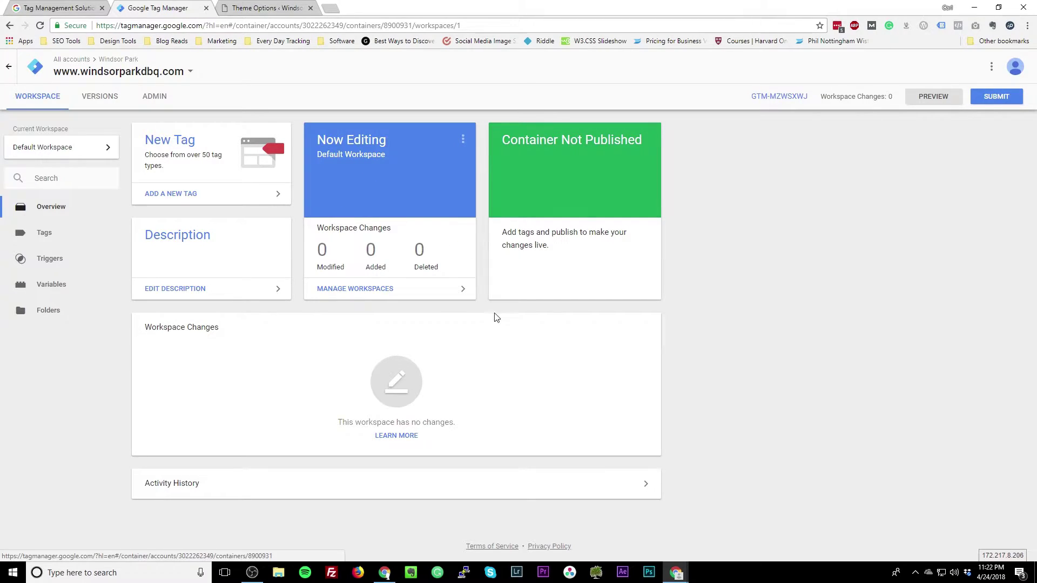
left_click(53, 236)
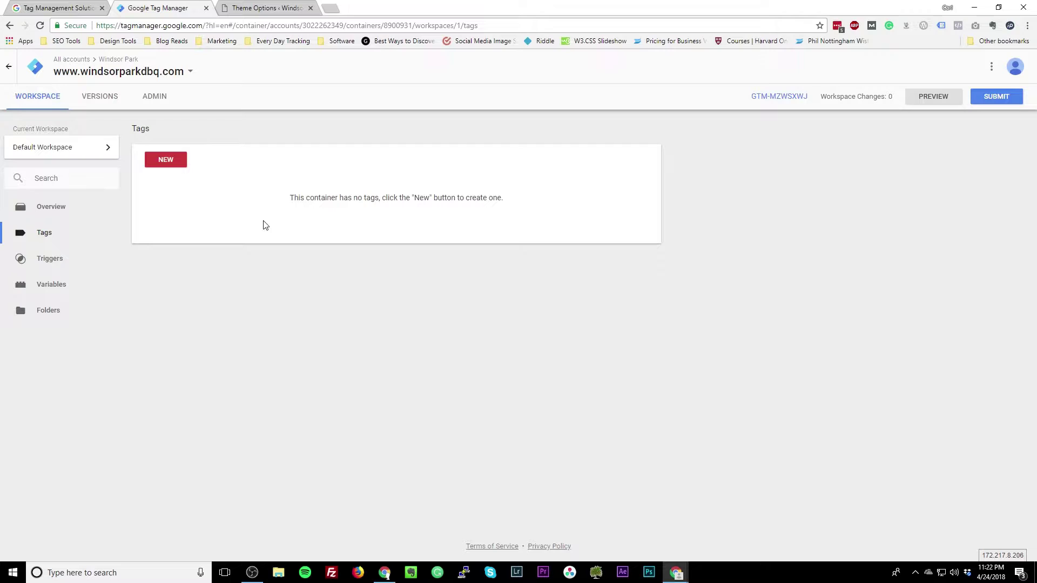
left_click(59, 261)
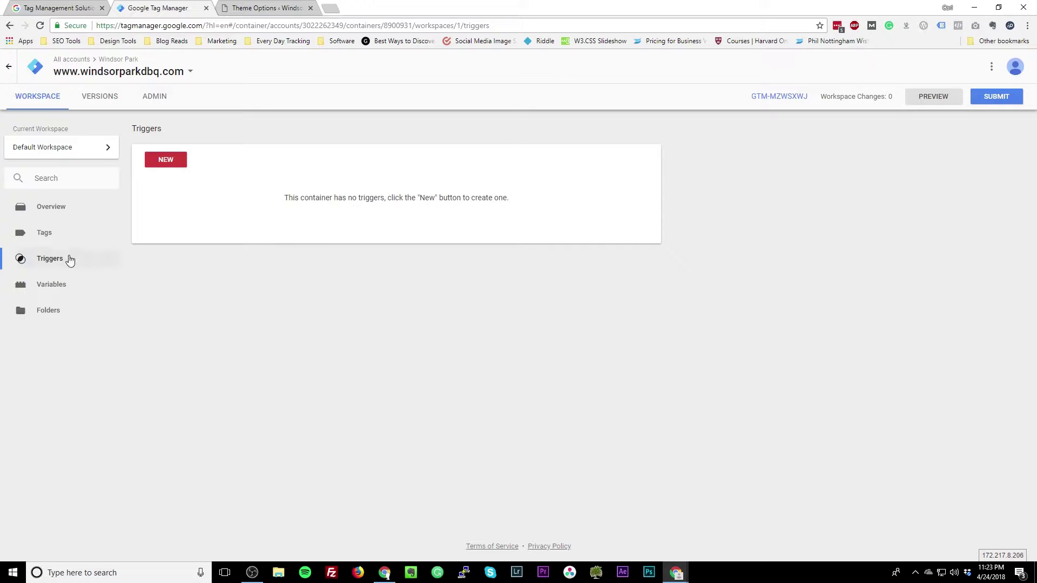
left_click(53, 286)
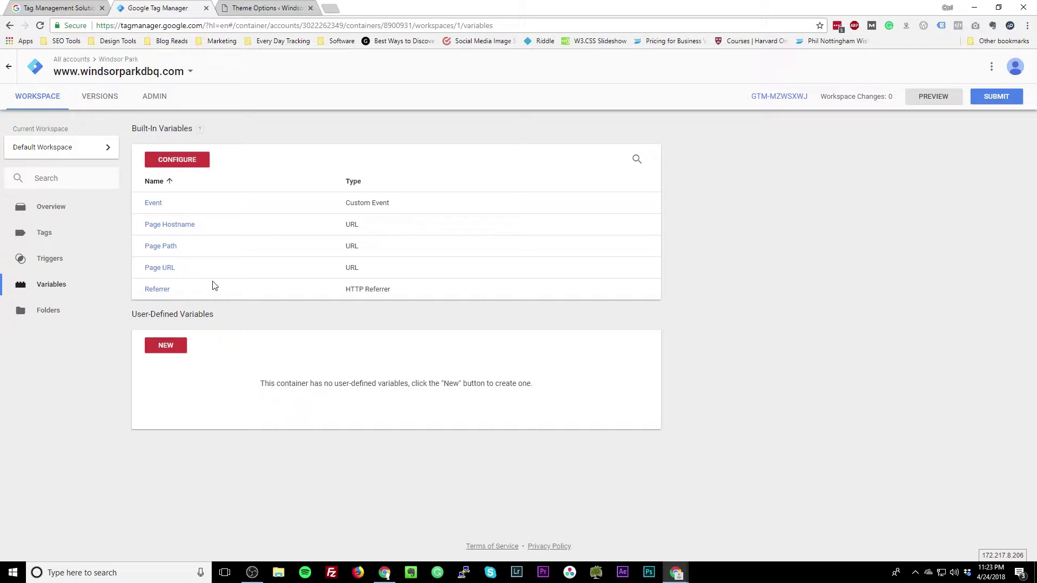
left_click(42, 311)
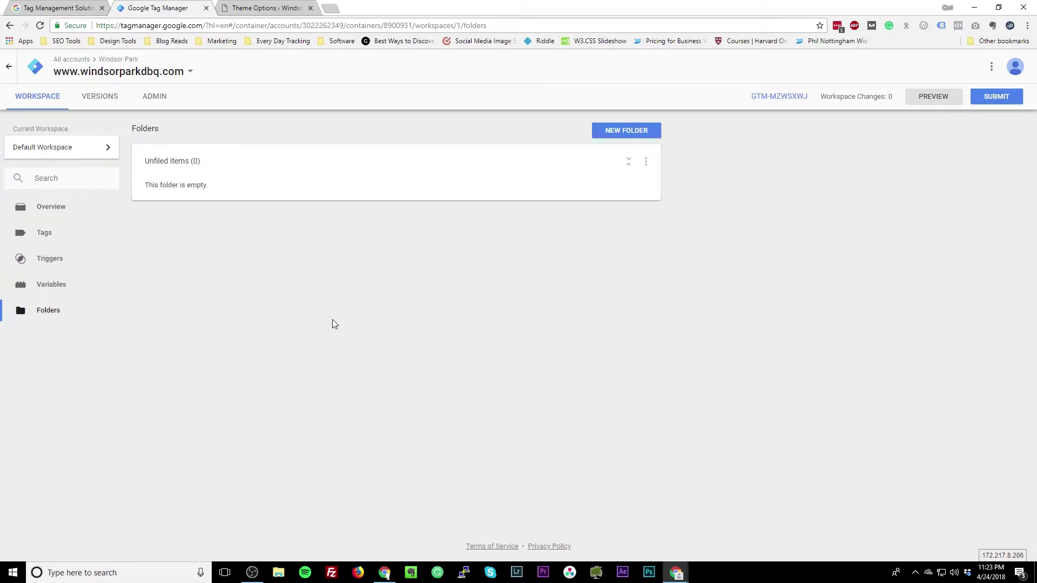
left_click(47, 233)
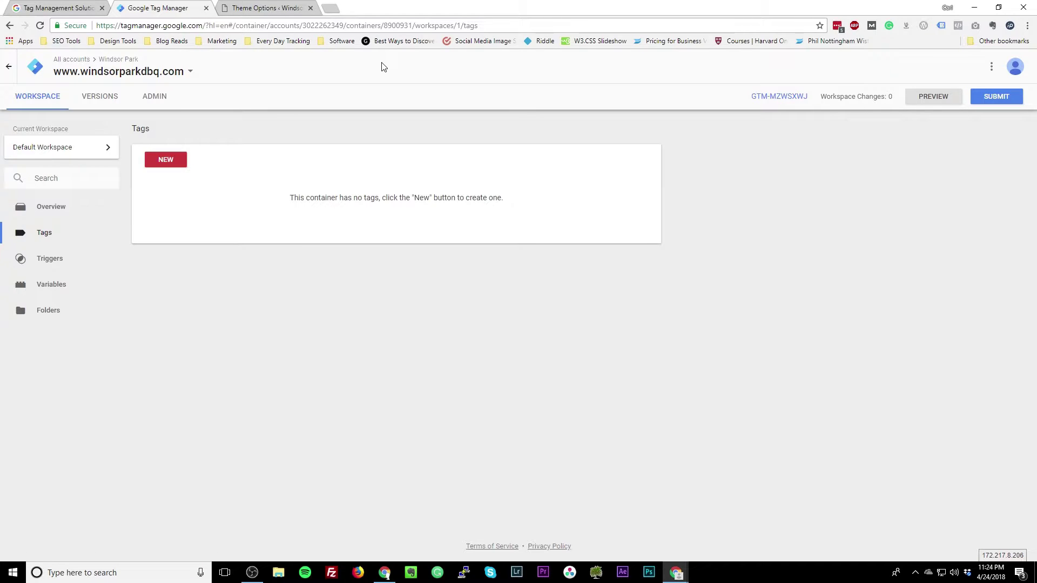
left_click(51, 8)
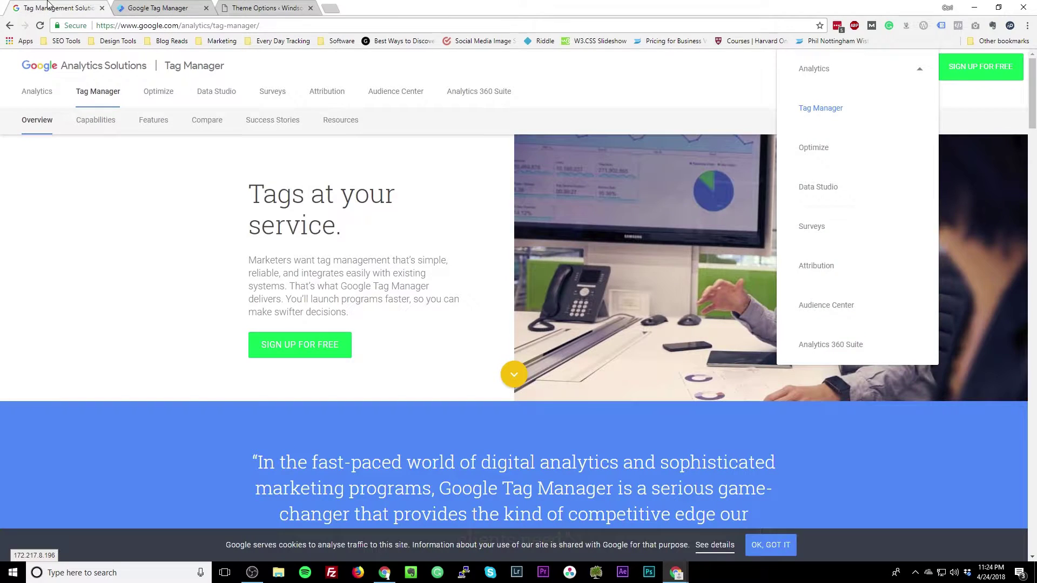
left_click(813, 72)
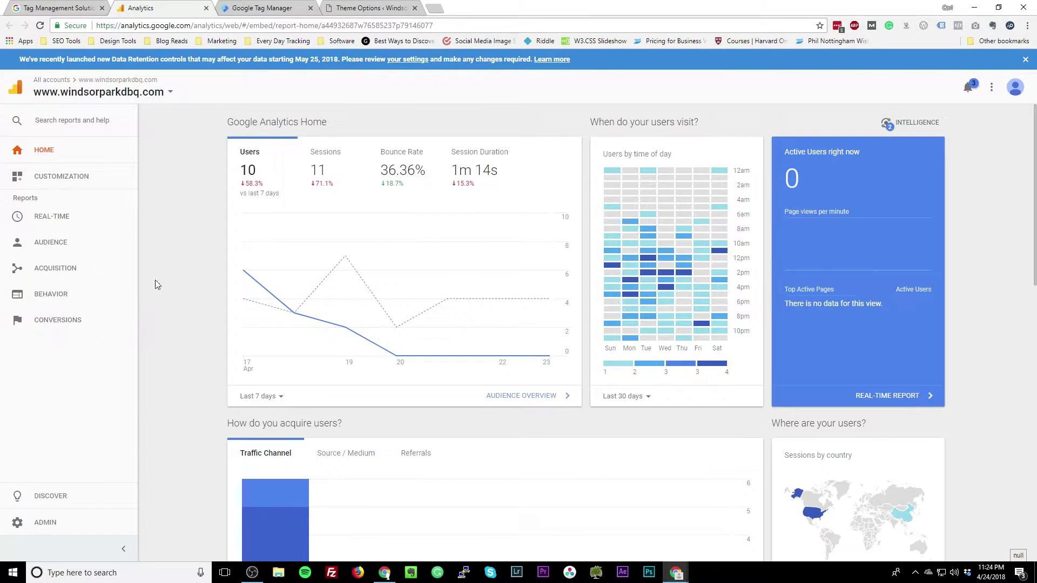
left_click(98, 520)
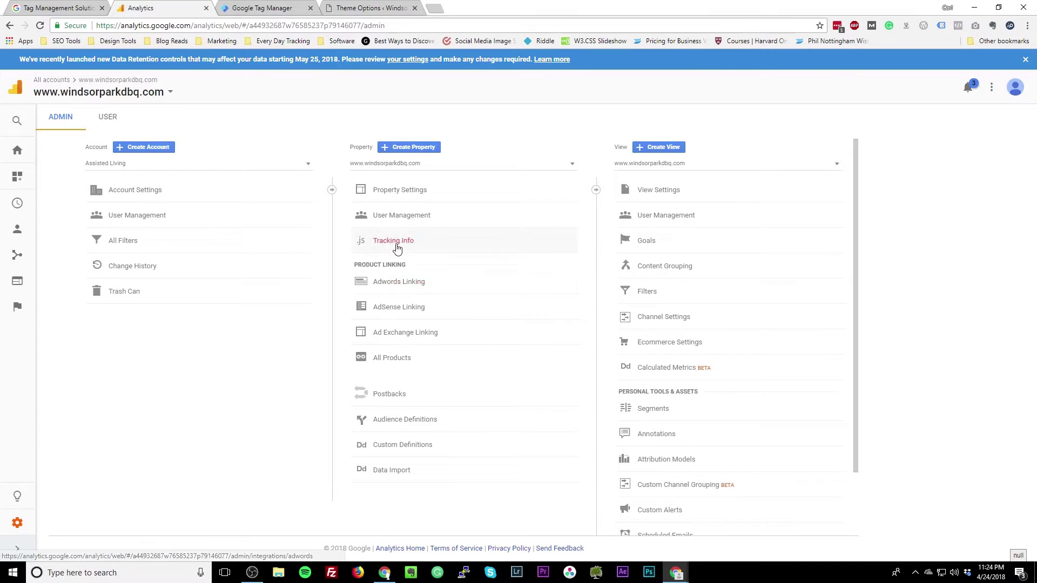
- Open the property's tracking code information and copy its Tracking ID
left_click(397, 248)
left_click(416, 262)
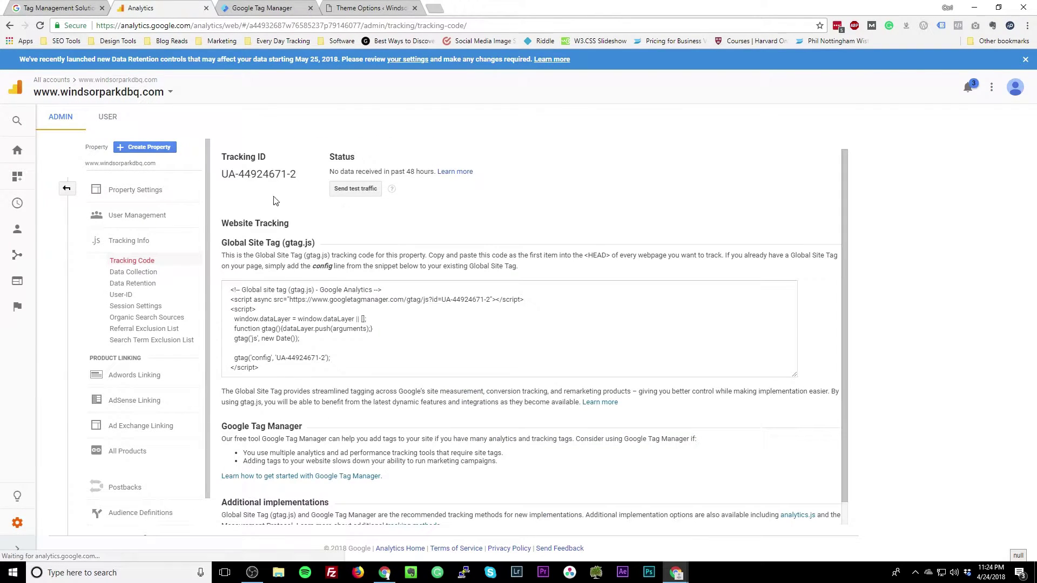
mouse_move(224, 174)
left_mouse_down()
mouse_move(300, 178)
mouse_move(214, 182)
mouse_move(224, 177)
left_mouse_up()
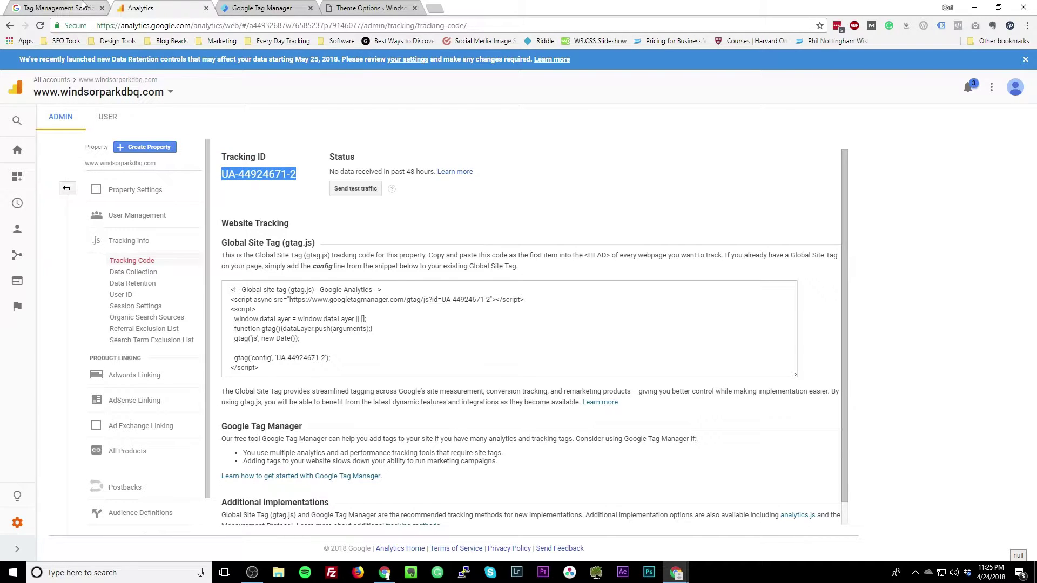
- Switch to Google Tag Manager and create a new tag named "GA - Page - All Pages"
left_click(249, 7)
left_click(56, 236)
left_click(172, 161)
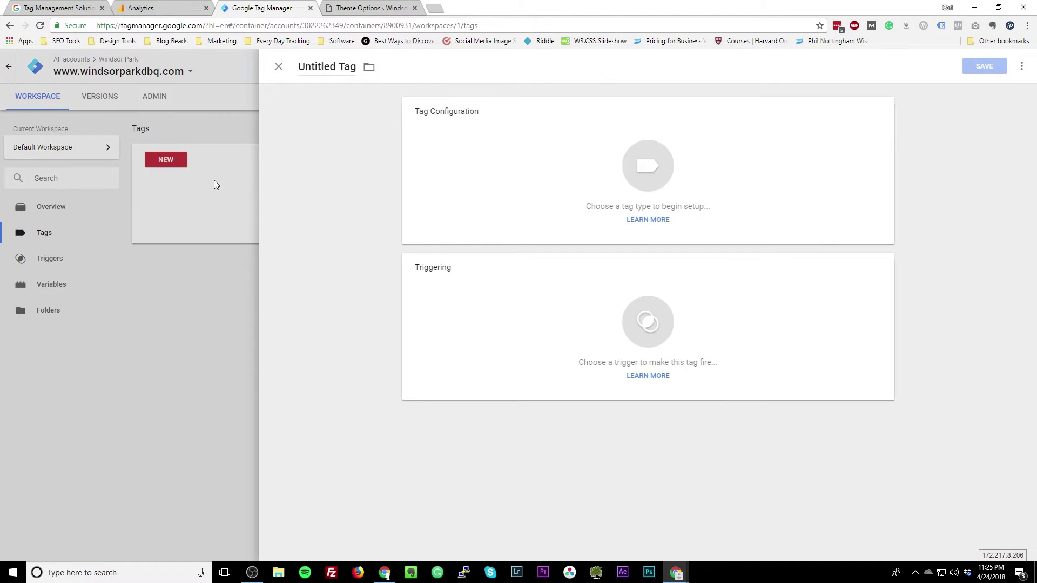
left_click(344, 67)
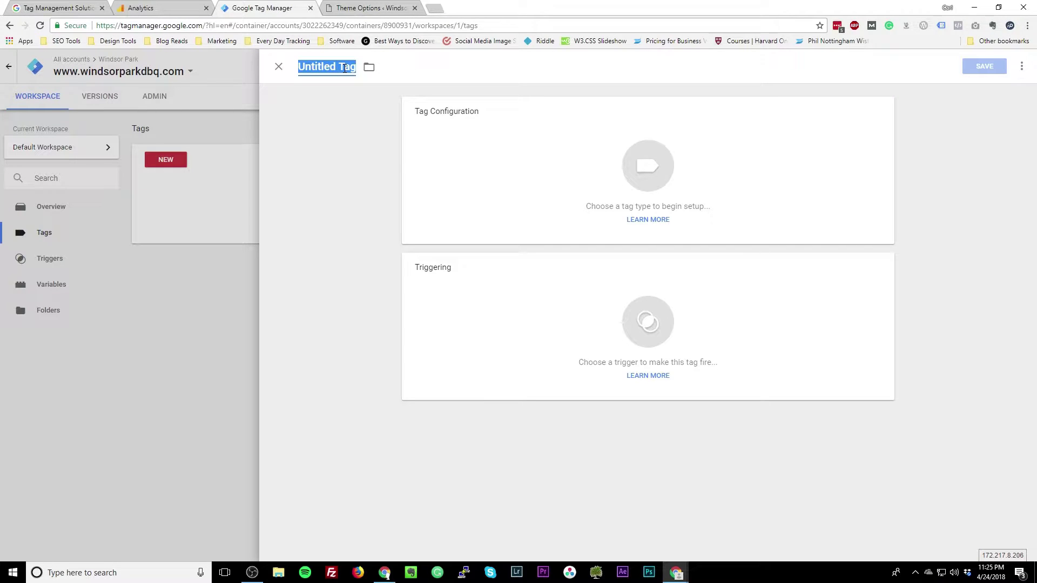
type("GA - Page")
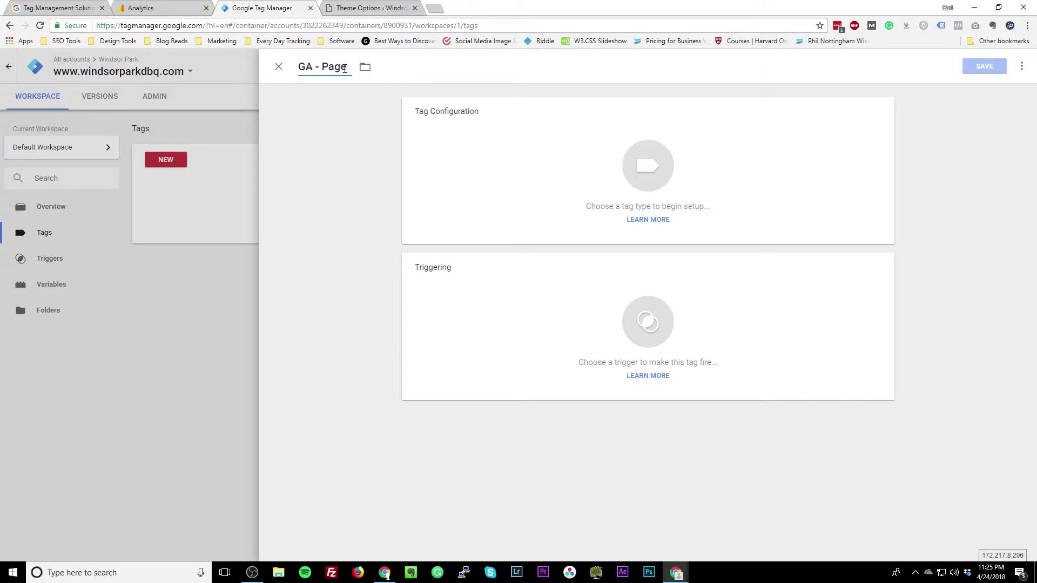
type(" - All Pages")
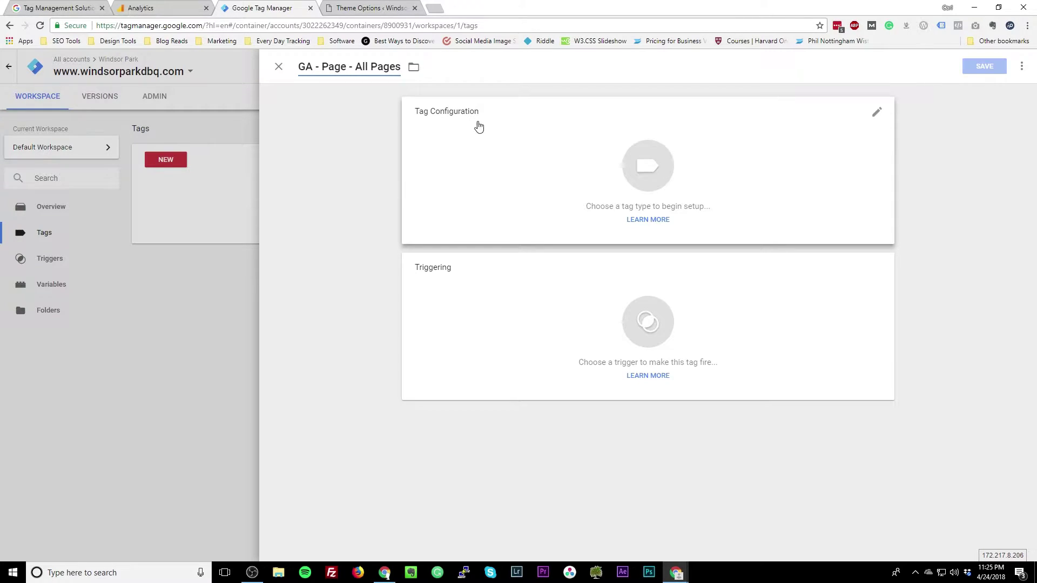
- Open the tag type choices for the new tag and look through the featured, custom and third-party types
left_click(562, 151)
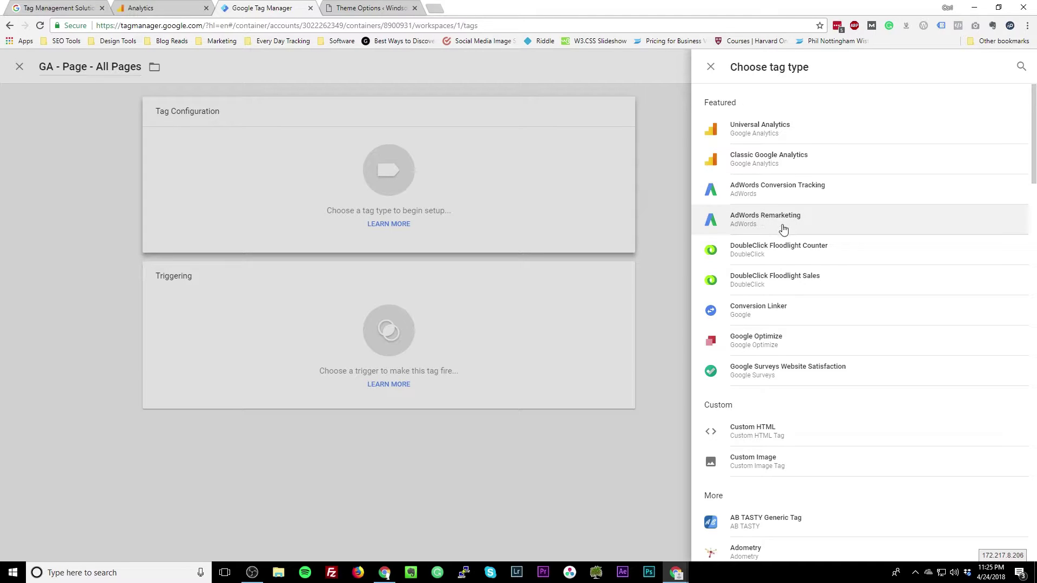
scroll(783, 227, "down", 2)
scroll(750, 210, "down", 1)
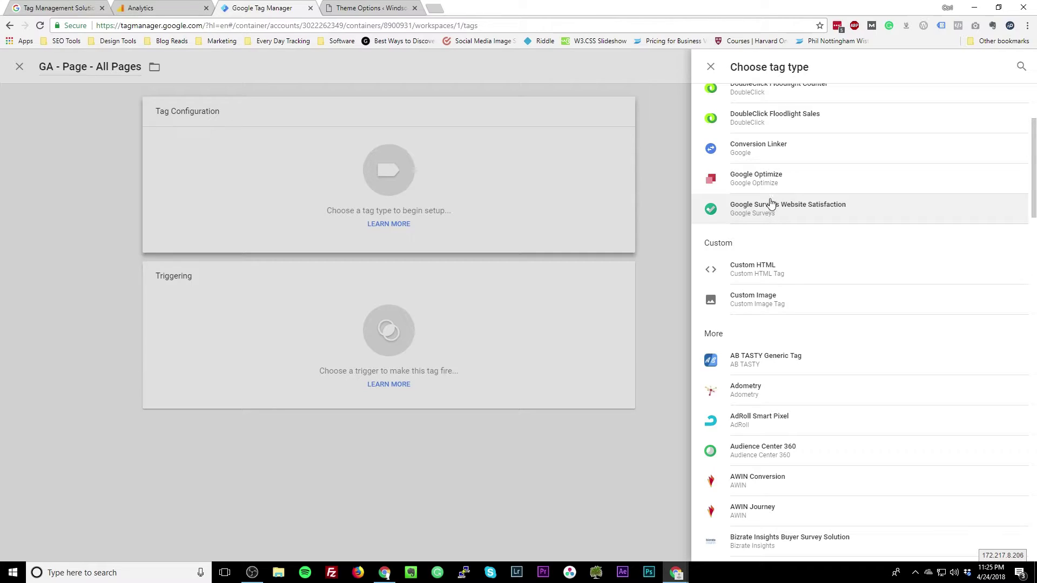
scroll(771, 203, "down", 5)
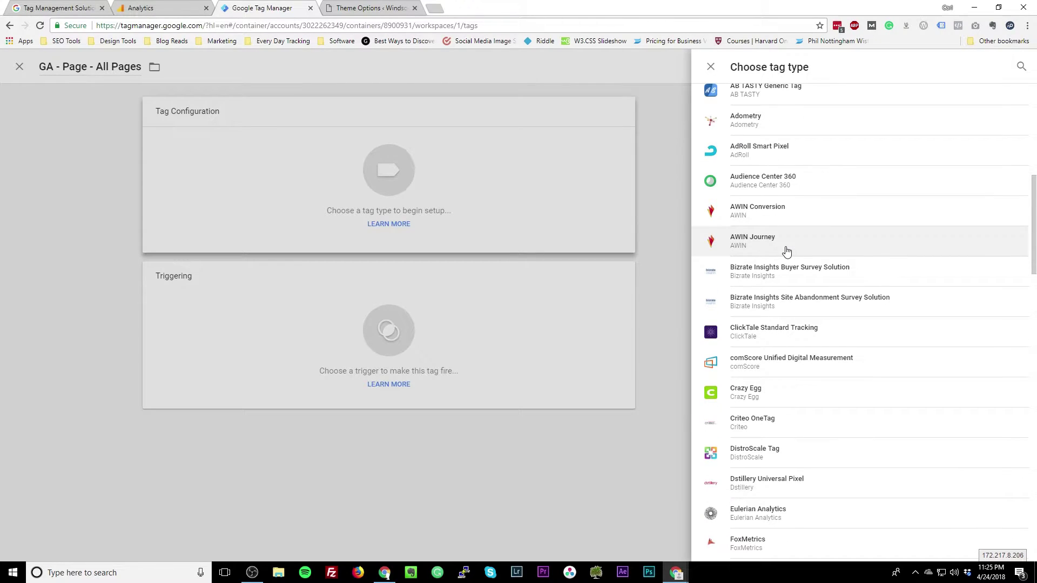
scroll(787, 251, "down", 6)
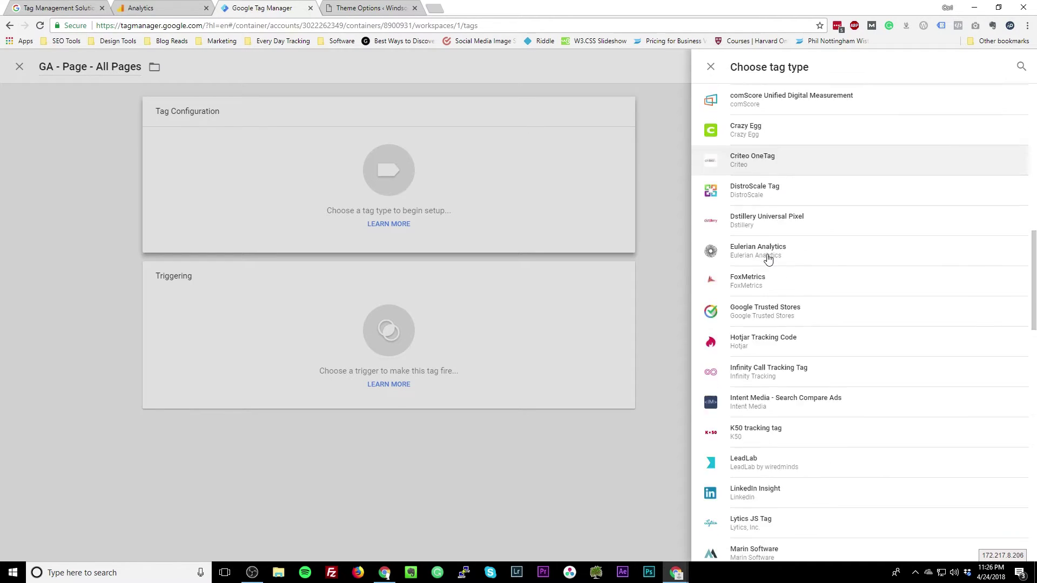
scroll(773, 262, "down", 1)
scroll(781, 266, "down", 5)
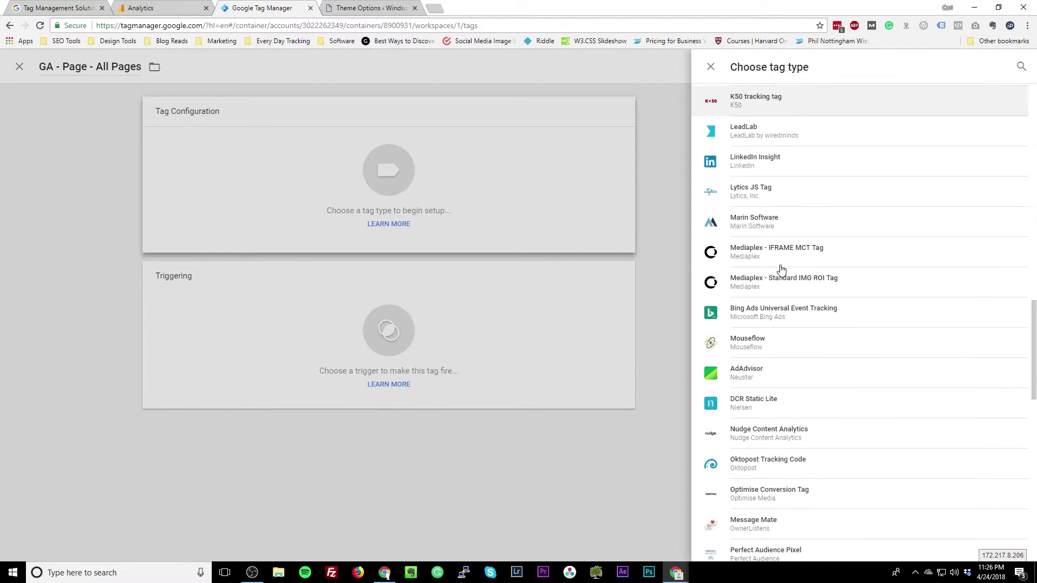
scroll(775, 269, "down", 9)
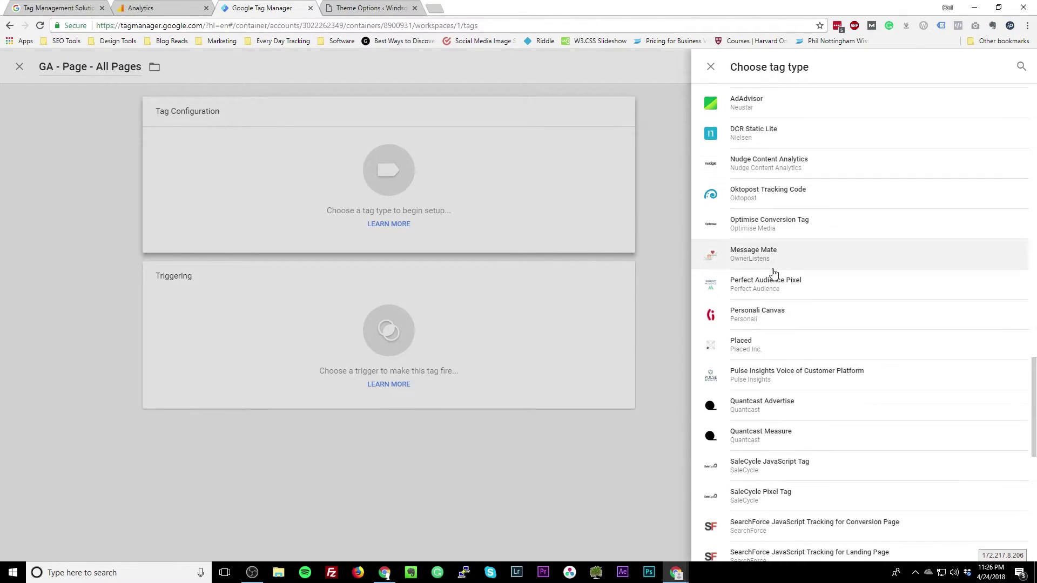
scroll(774, 268, "down", 3)
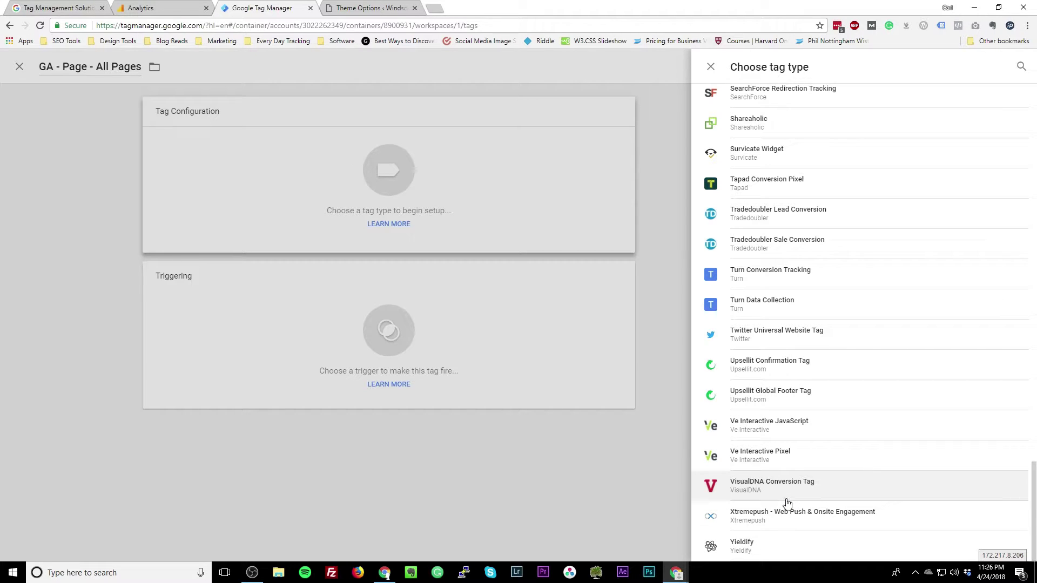
scroll(787, 502, "up", 8)
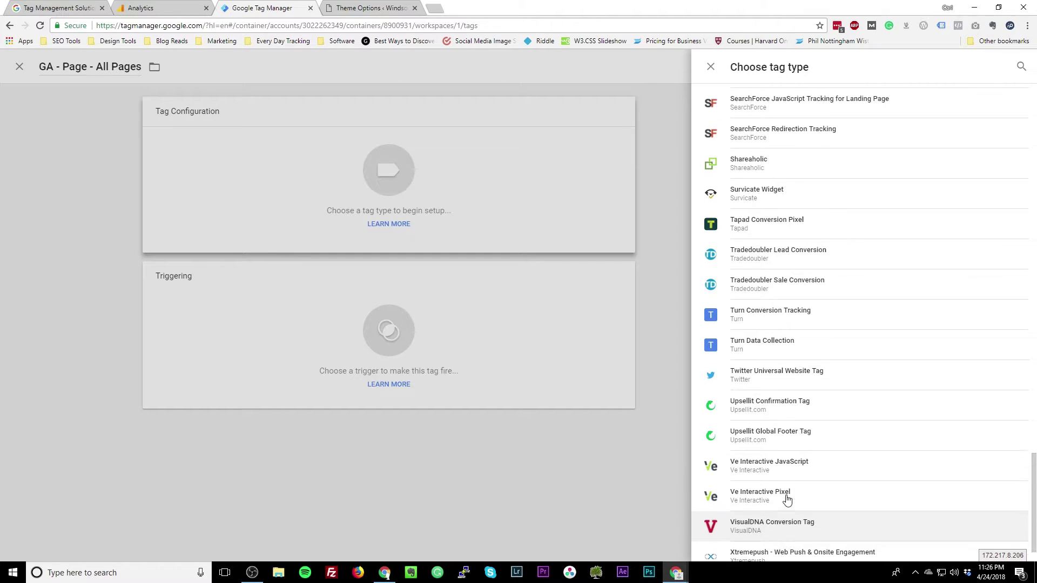
scroll(784, 494, "up", 20)
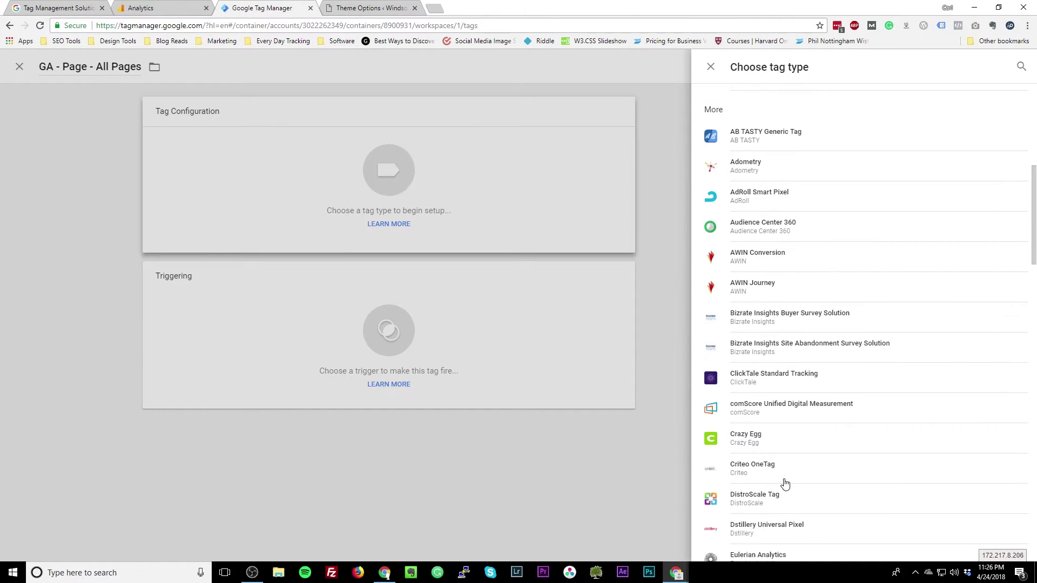
scroll(785, 483, "up", 7)
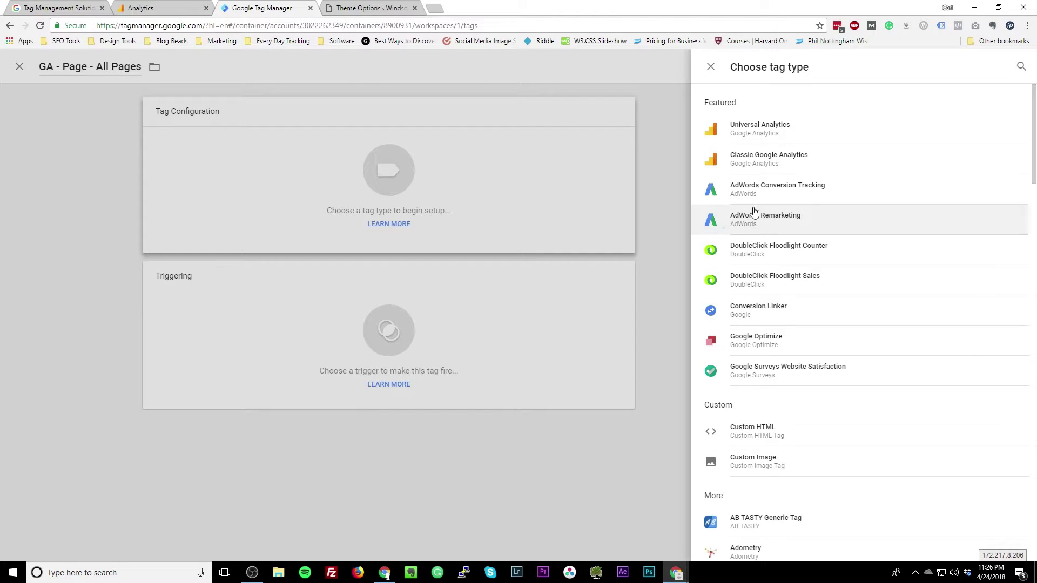
scroll(778, 173, "down", 6)
scroll(783, 182, "down", 10)
scroll(774, 253, "down", 3)
scroll(773, 260, "up", 17)
scroll(773, 262, "up", 1)
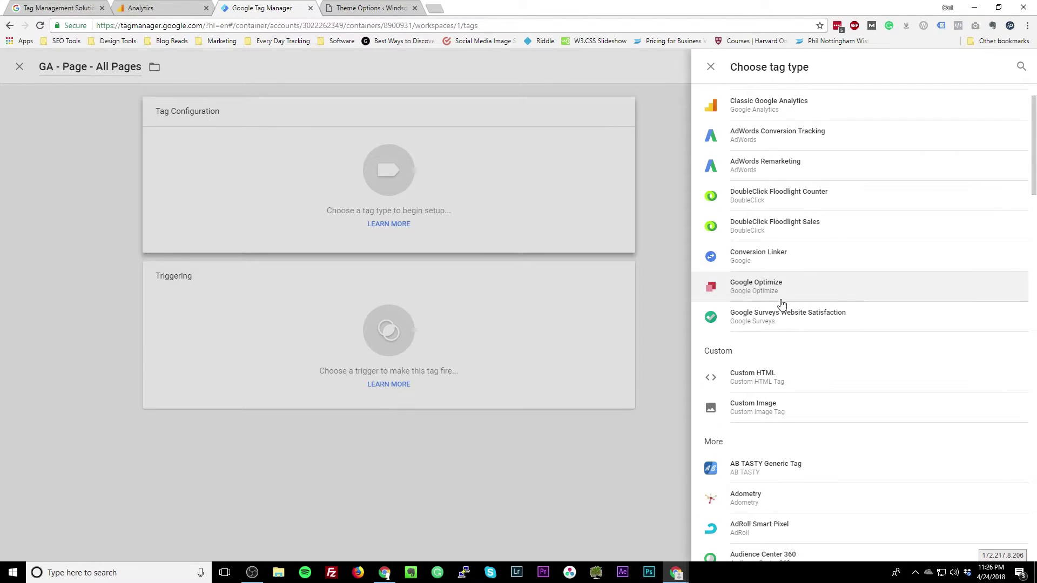
scroll(781, 305, "down", 2)
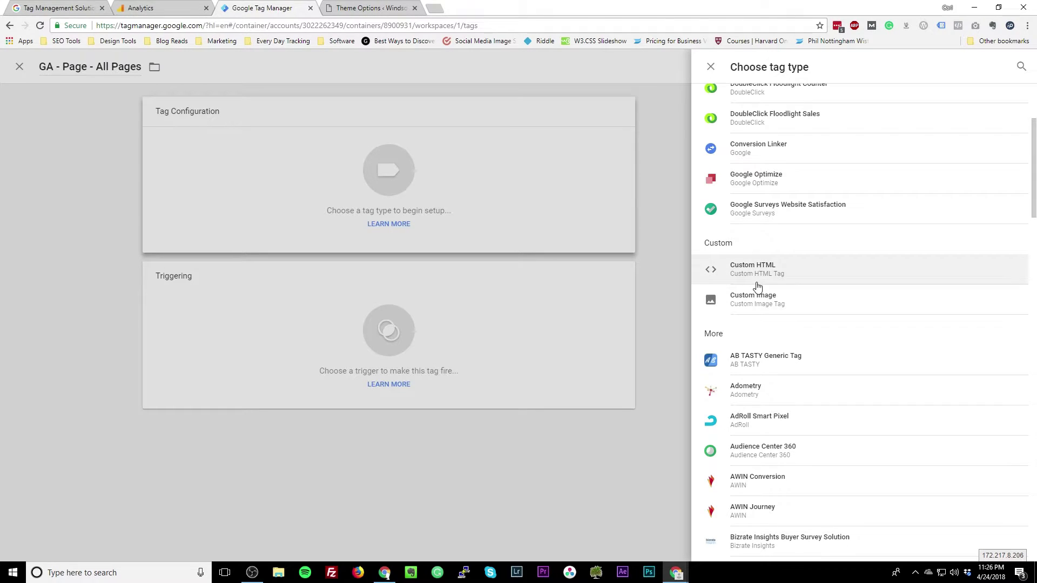
scroll(755, 286, "up", 3)
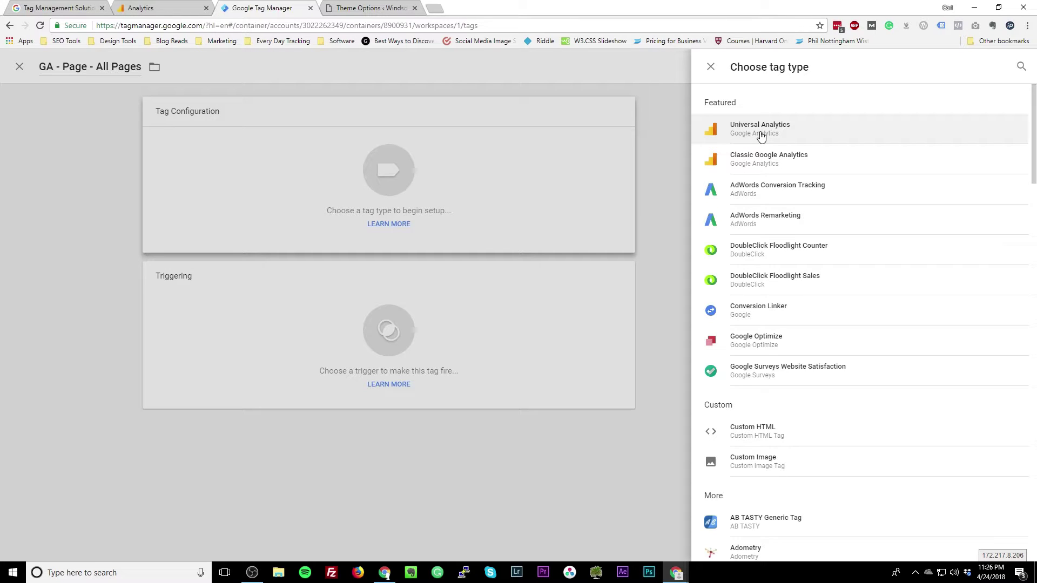
- Choose Universal Analytics as the tag type and set its track type to Page View
left_click(761, 137)
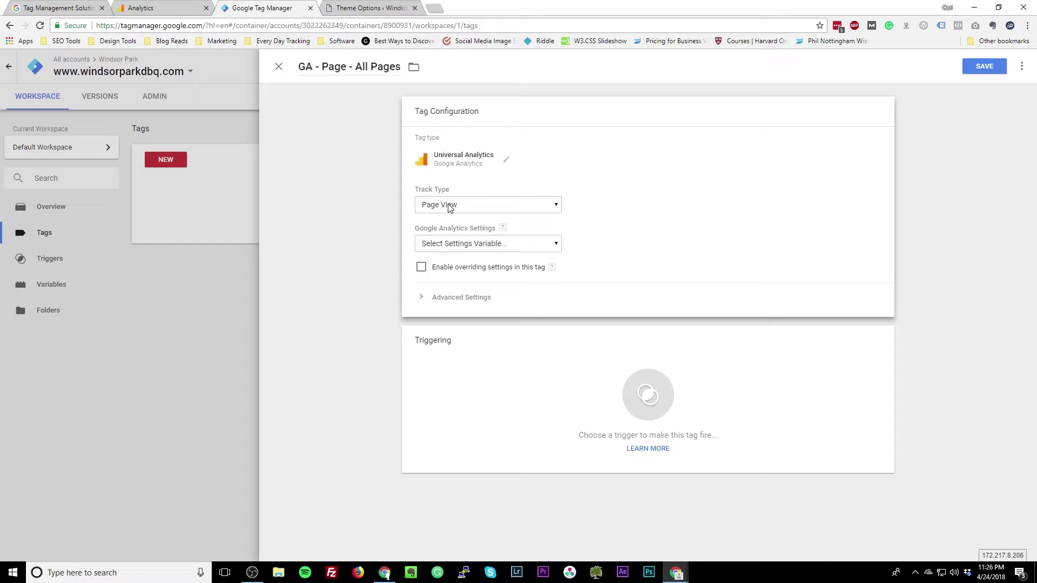
left_click(469, 209)
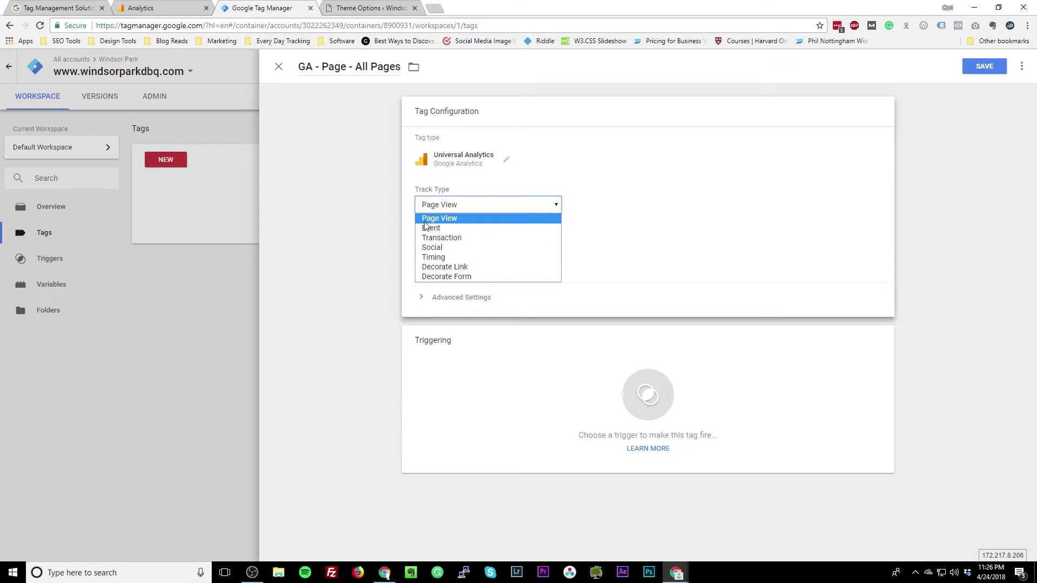
left_click(442, 218)
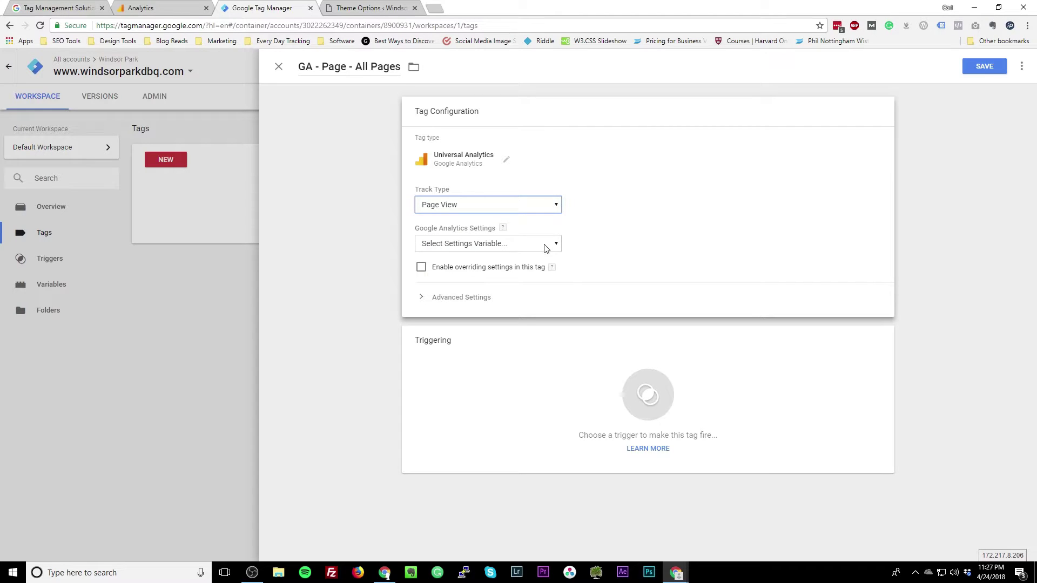
- Create a new Google Analytics Settings variable from the tag and name it "GA - Tacking Code"
left_click(526, 245)
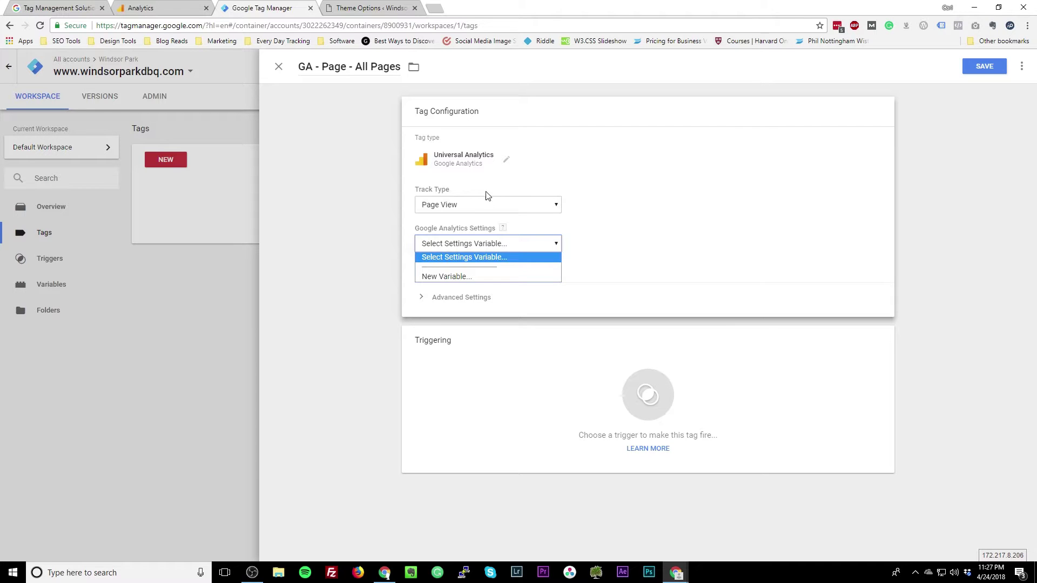
left_click(458, 277)
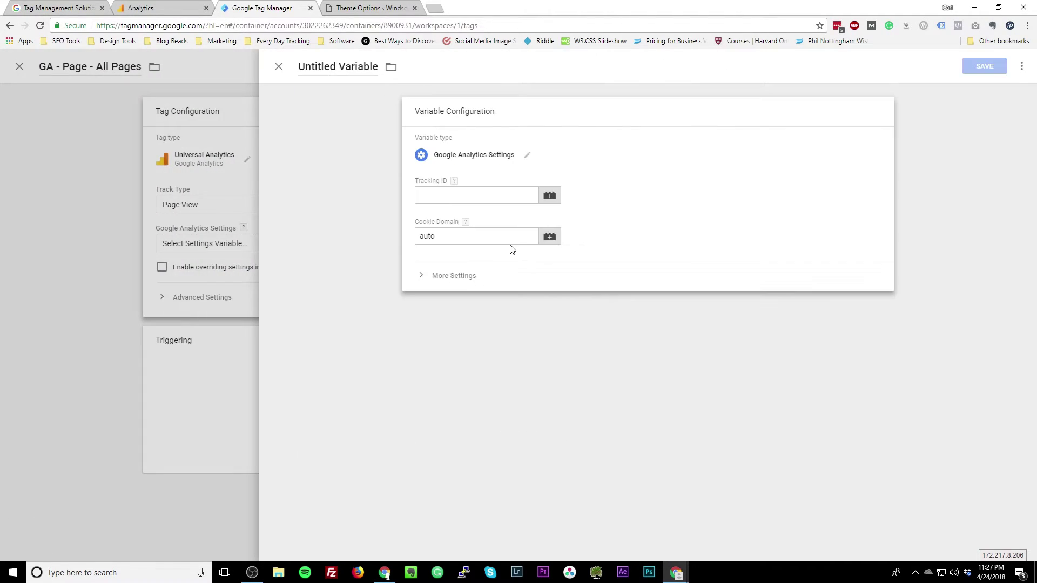
triple_click(354, 67)
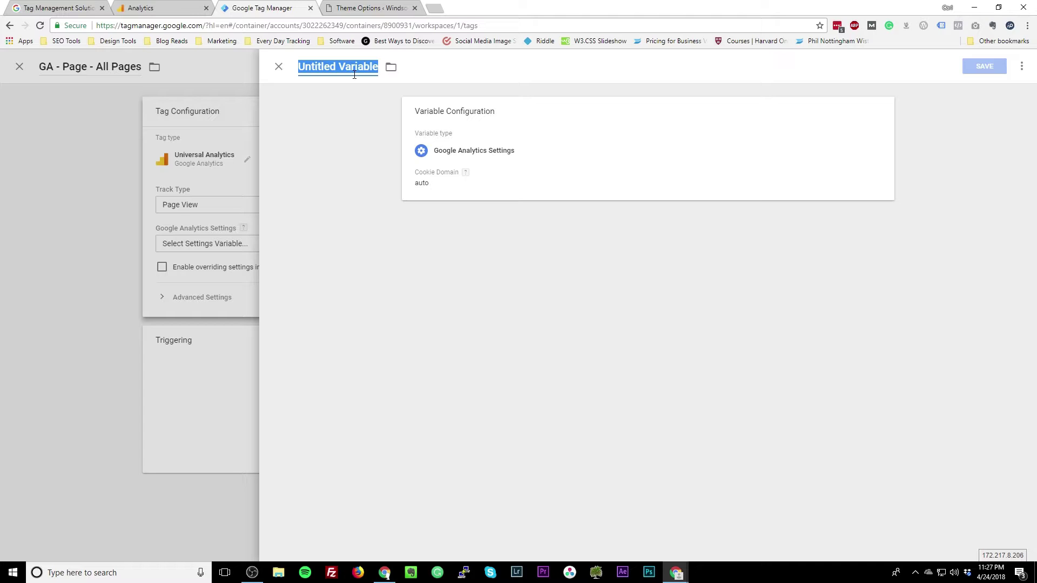
type("GA")
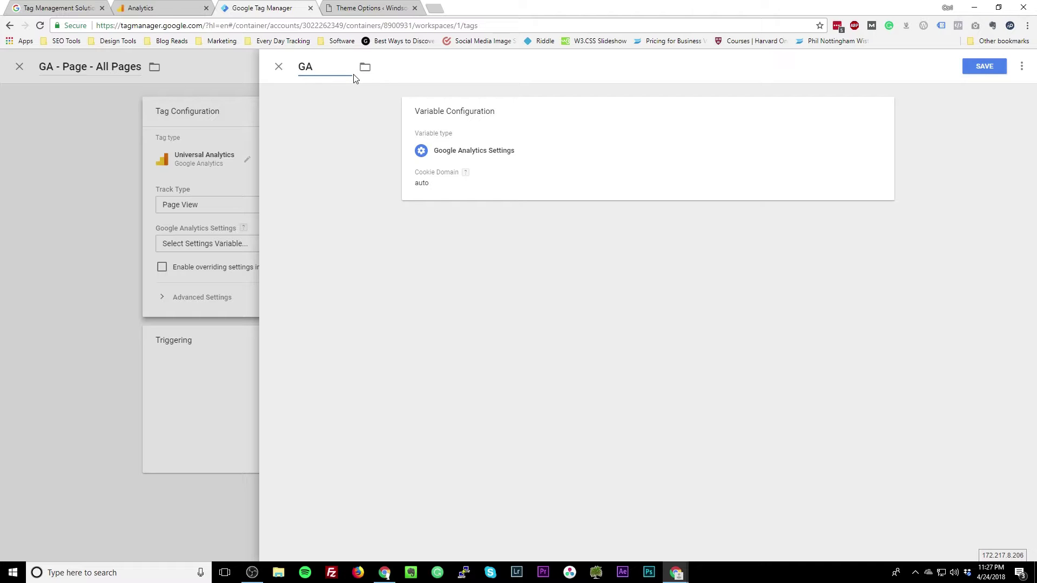
type(" - Tacking Cod")
key("BackSpace")
key("BackSpace")
type("ode")
- Enter the property's Tracking ID in the variable, save it and select {{GA - Tacking Code}} as the tag's Google Analytics Settings
left_click(483, 156)
left_click(439, 197)
type("UA-44924671-2")
left_click(989, 66)
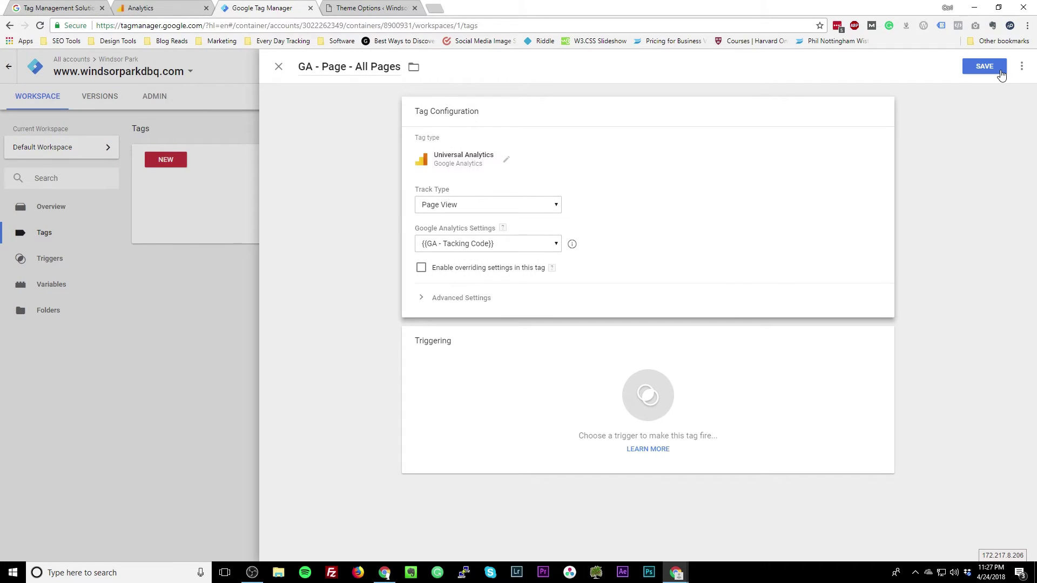
left_click(510, 244)
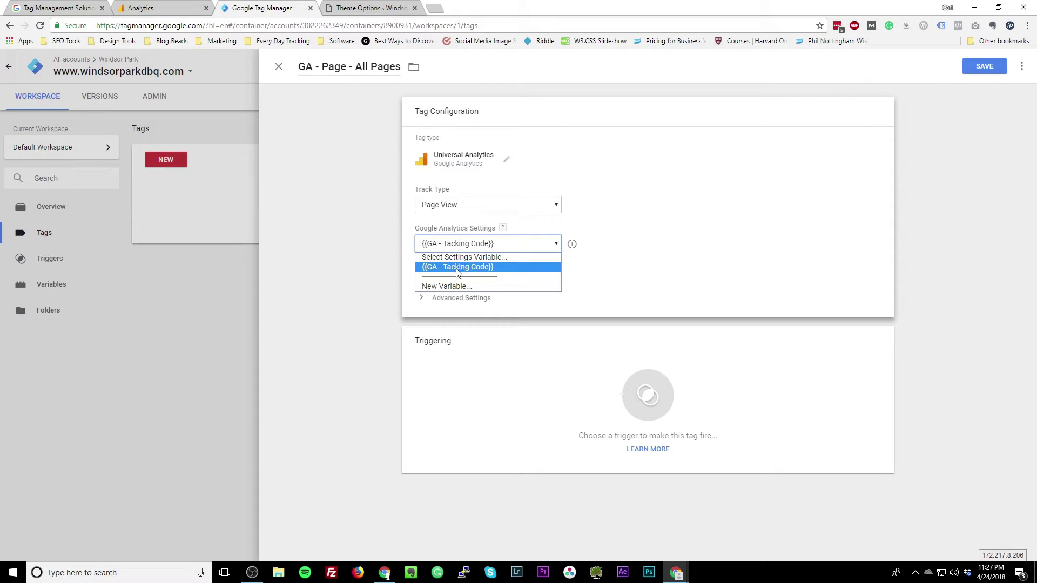
left_click(469, 270)
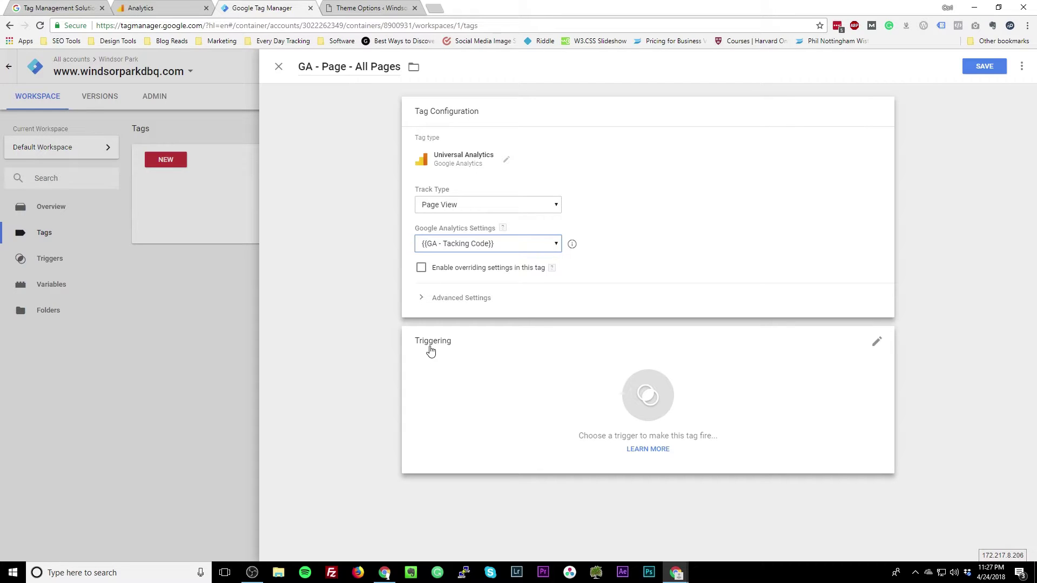
- Add the All Pages trigger to the tag and save the tag
left_click(639, 399)
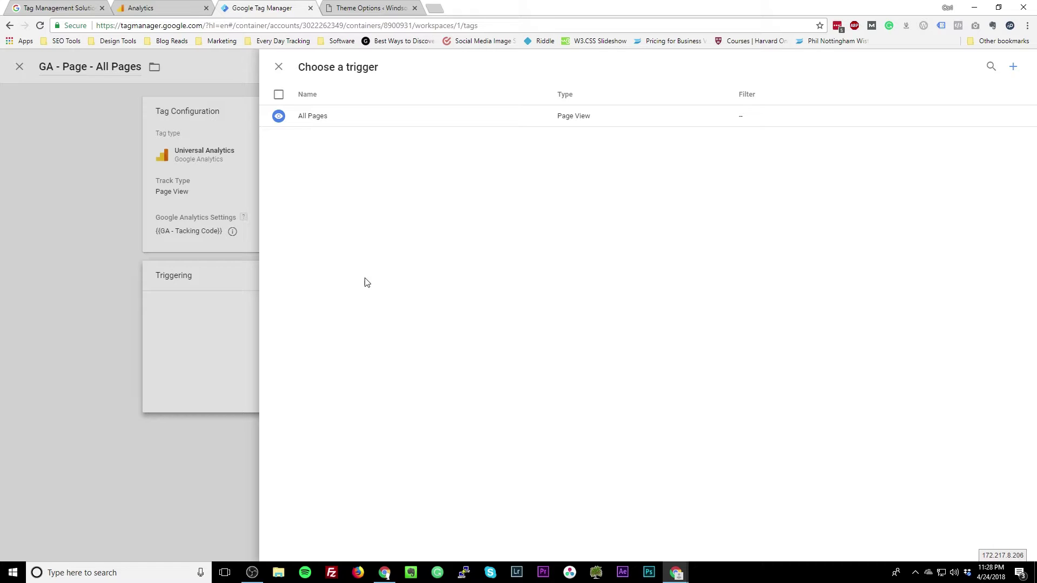
left_click(316, 120)
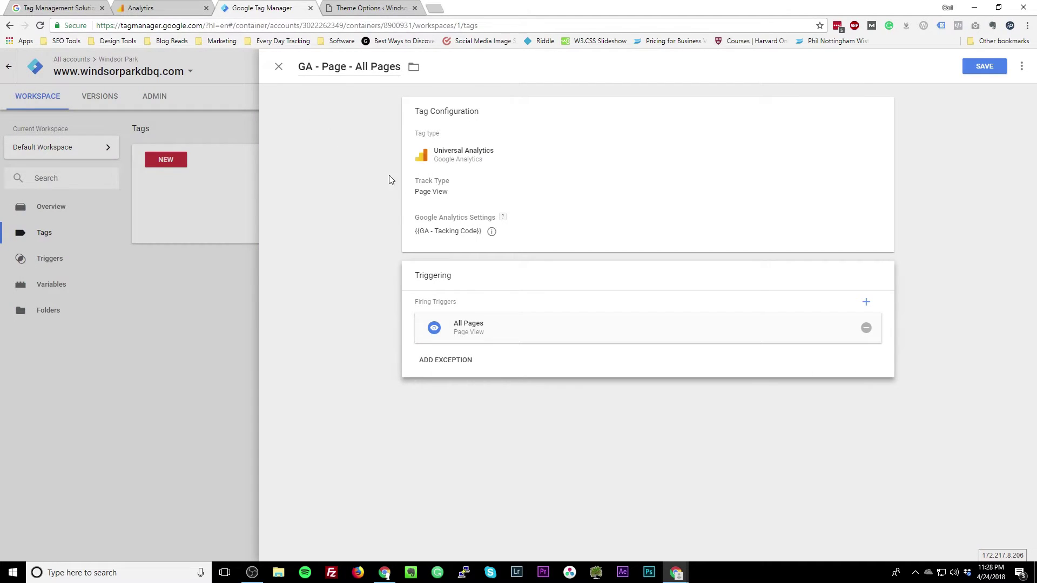
left_click(971, 69)
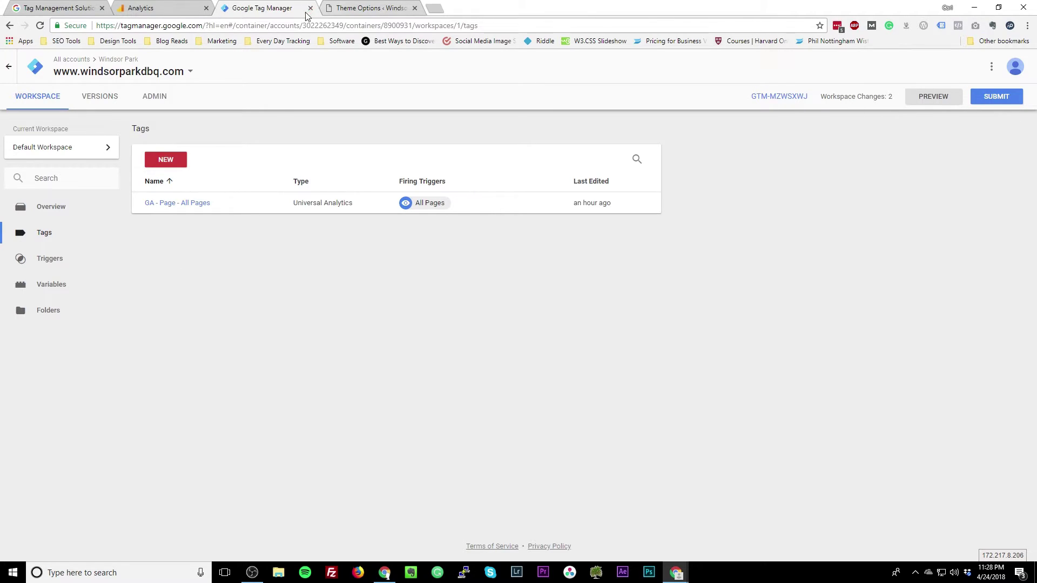
left_click(373, 7)
mouse_move(993, 58)
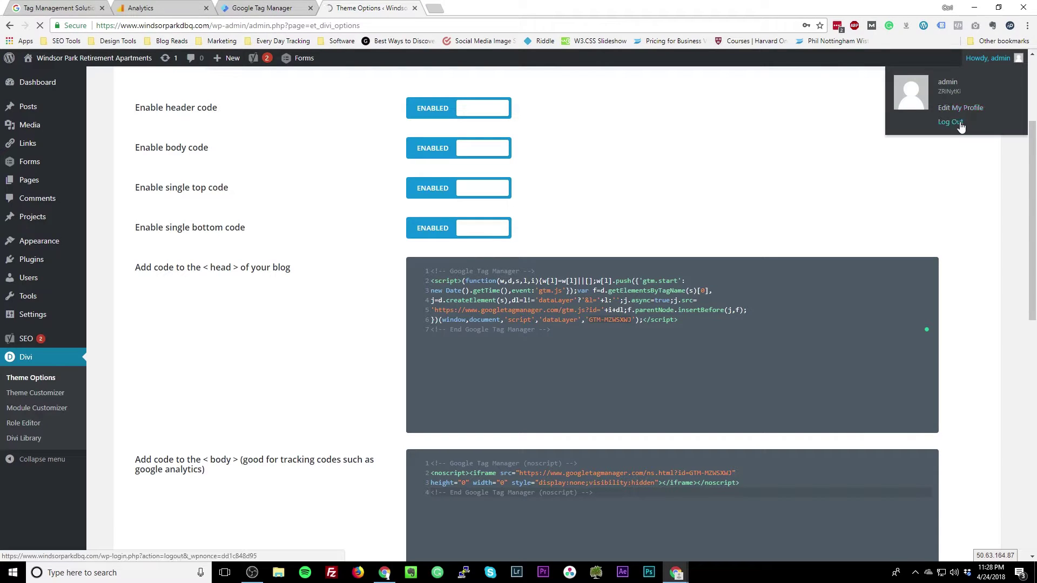
left_click(955, 125)
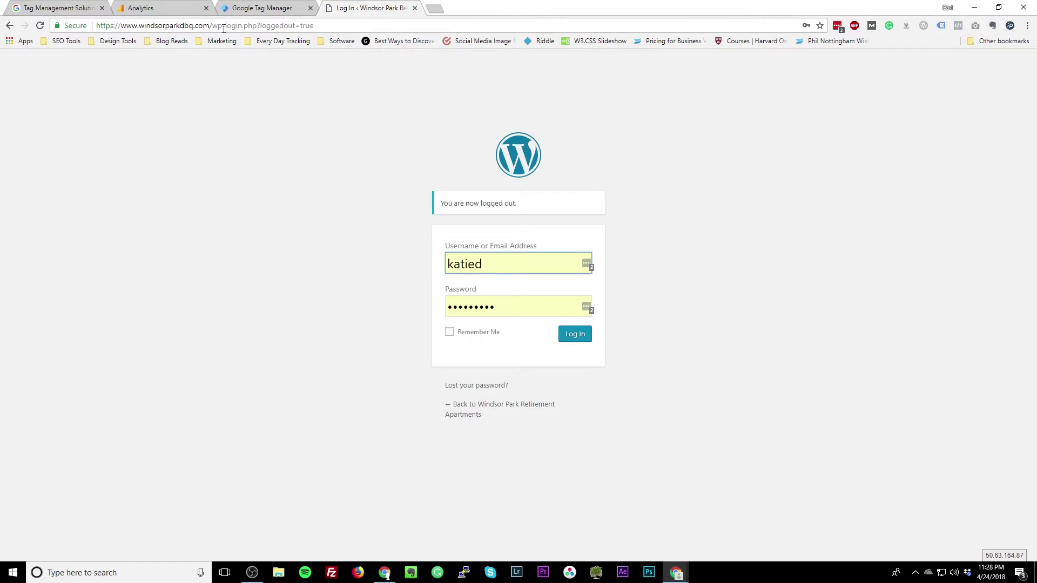
left_click_drag(216, 26, 416, 30)
key("BackSpace")
key("Return")
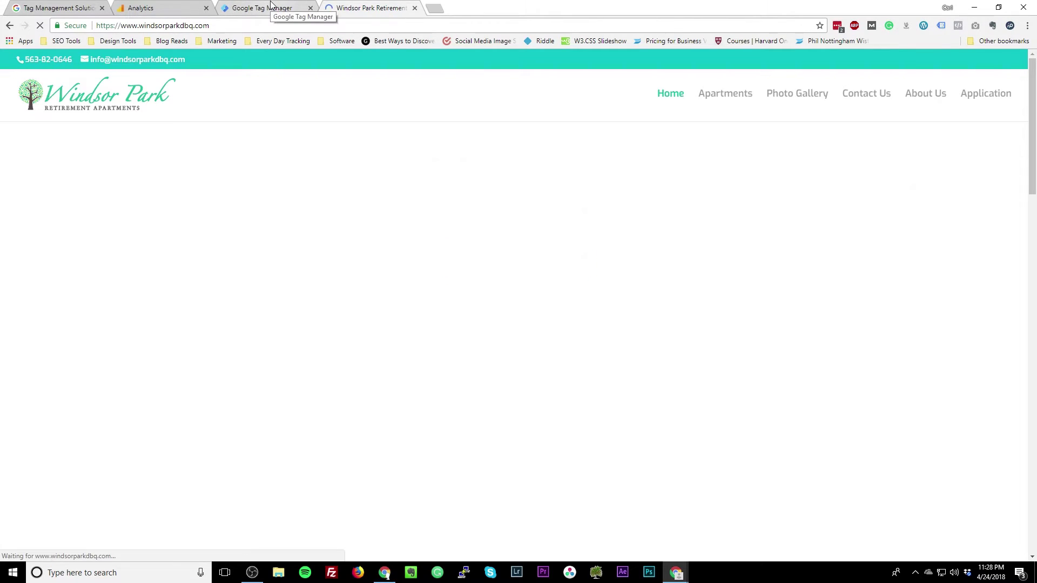
- Start preview mode for the Default Workspace in Google Tag Manager and reload the Windsor Park homepage with the debug pane
left_click(285, 8)
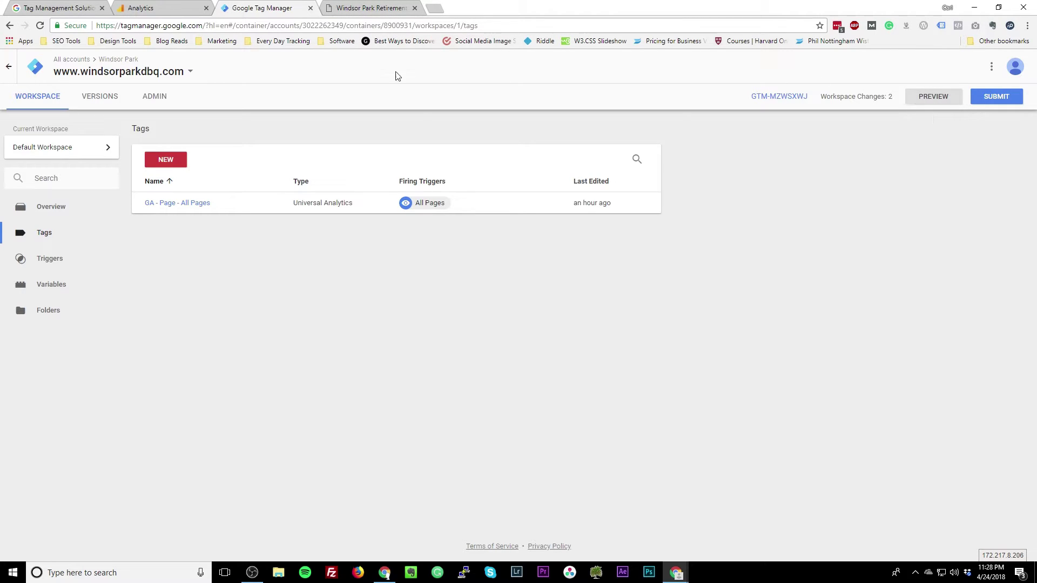
left_click(938, 102)
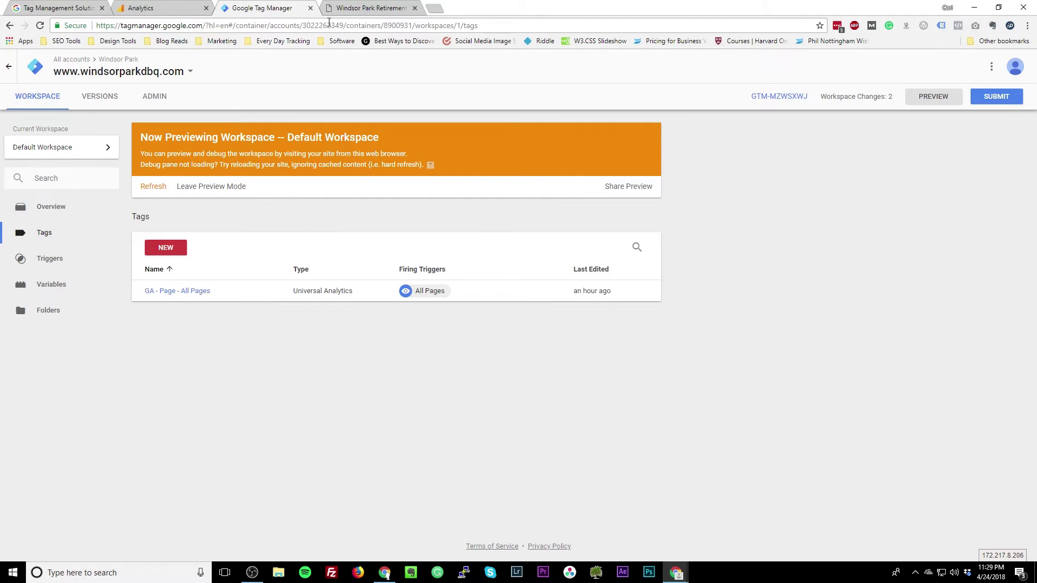
left_click(372, 8)
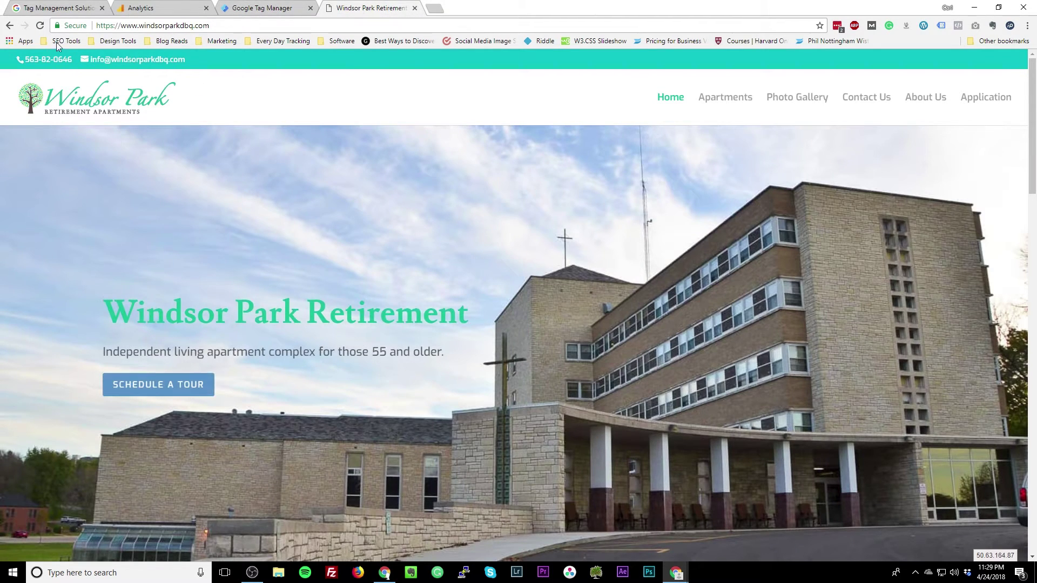
left_click(40, 25)
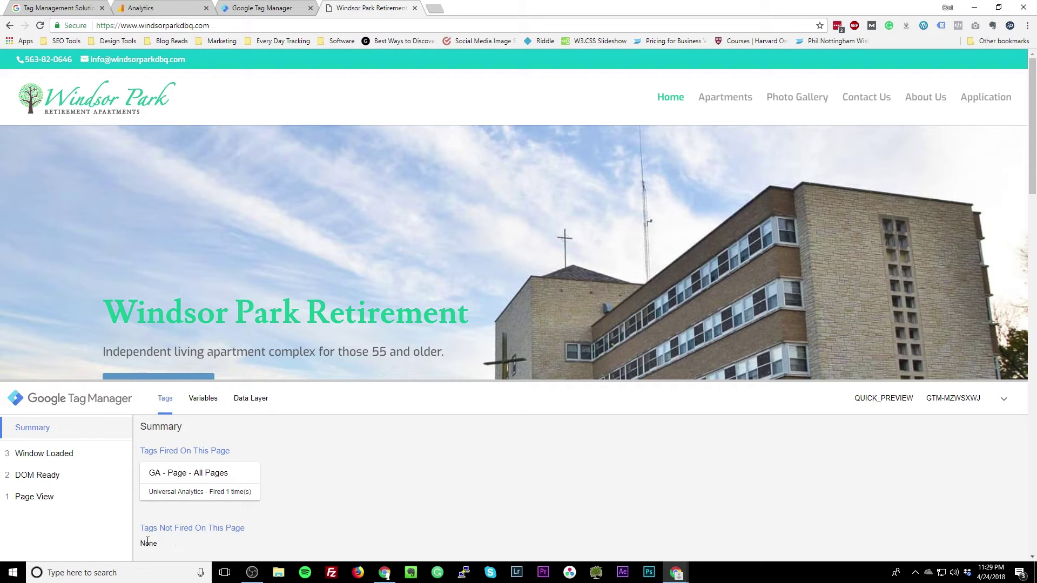
- Check the workspace's tag list, and inspect which tags fired on the homepage's Page View, DOM Ready and Window Loaded events
left_click(262, 8)
left_click(48, 243)
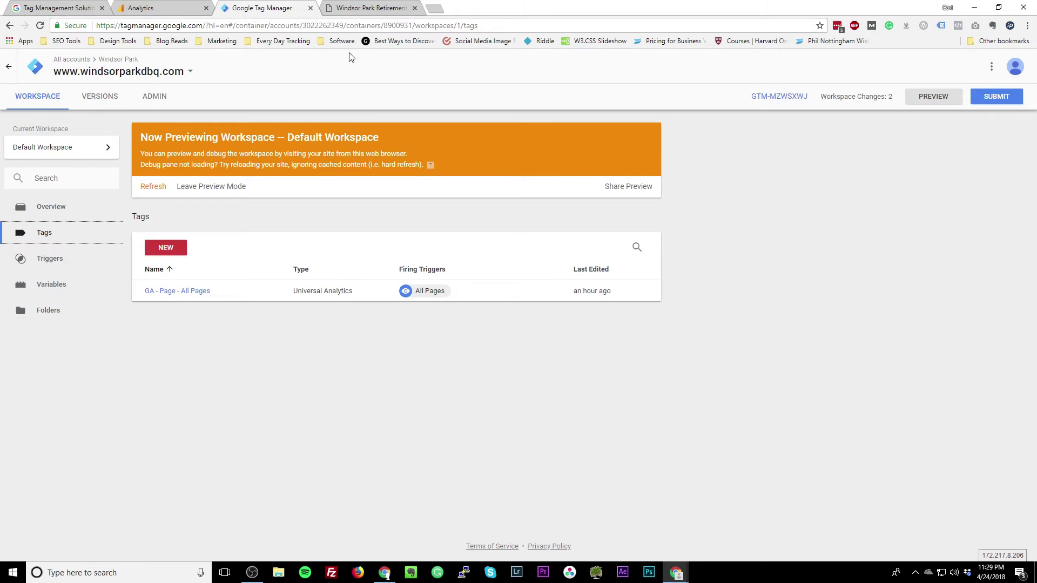
left_click(371, 7)
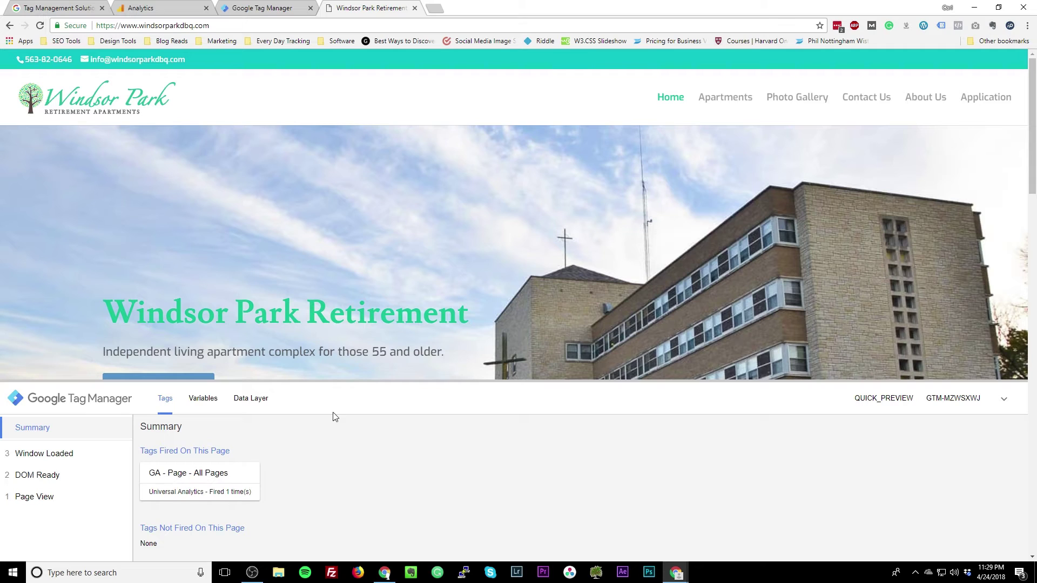
left_click(42, 496)
left_click(47, 478)
left_click(51, 458)
left_click(51, 496)
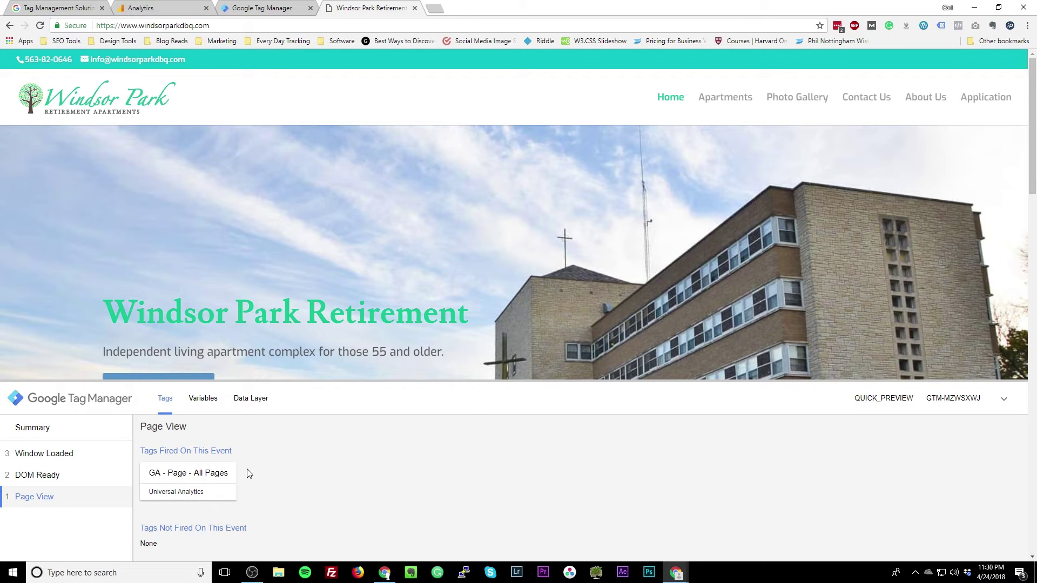
- Enable Google Tag Assistant for the Windsor Park homepage tab
left_click(942, 27)
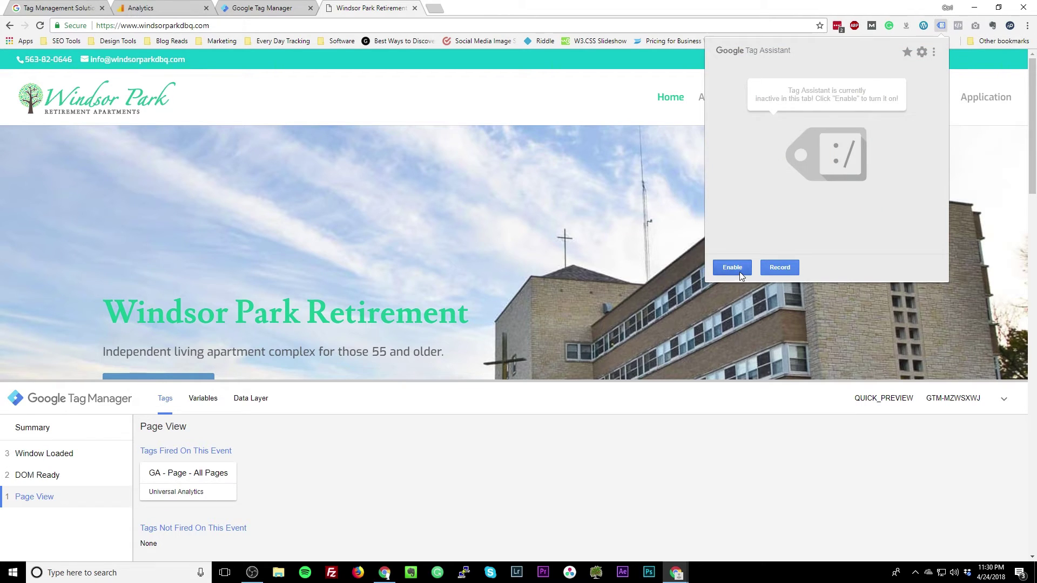
left_click(740, 273)
left_click(941, 27)
left_click(941, 25)
left_click(941, 25)
left_click(941, 26)
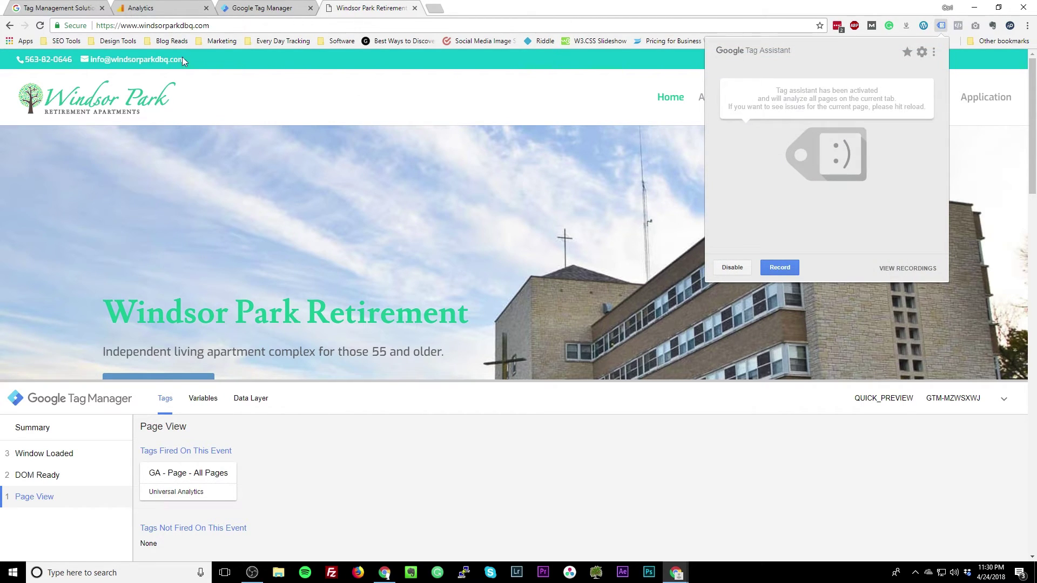
- Reload the homepage and review the Tag Assistant analysis of its Google Analytics and Google Tag Manager tags
left_click(39, 25)
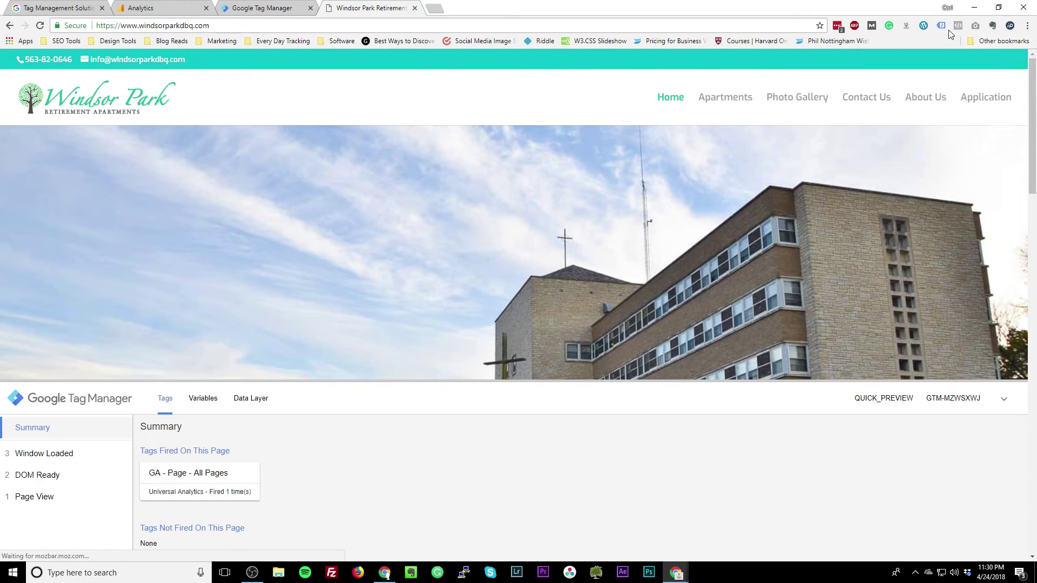
left_click(944, 27)
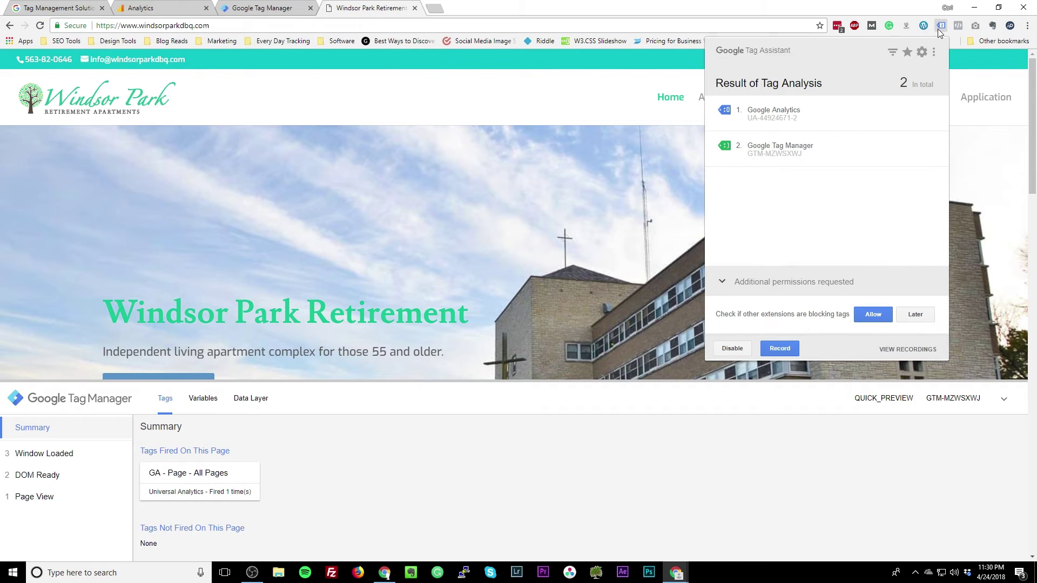
left_click(488, 342)
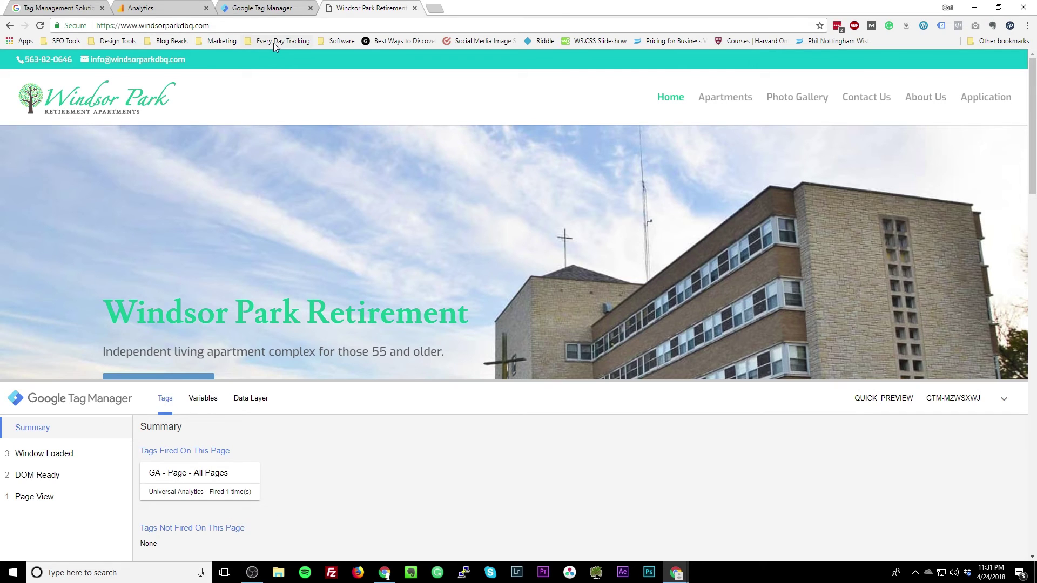
left_click(254, 7)
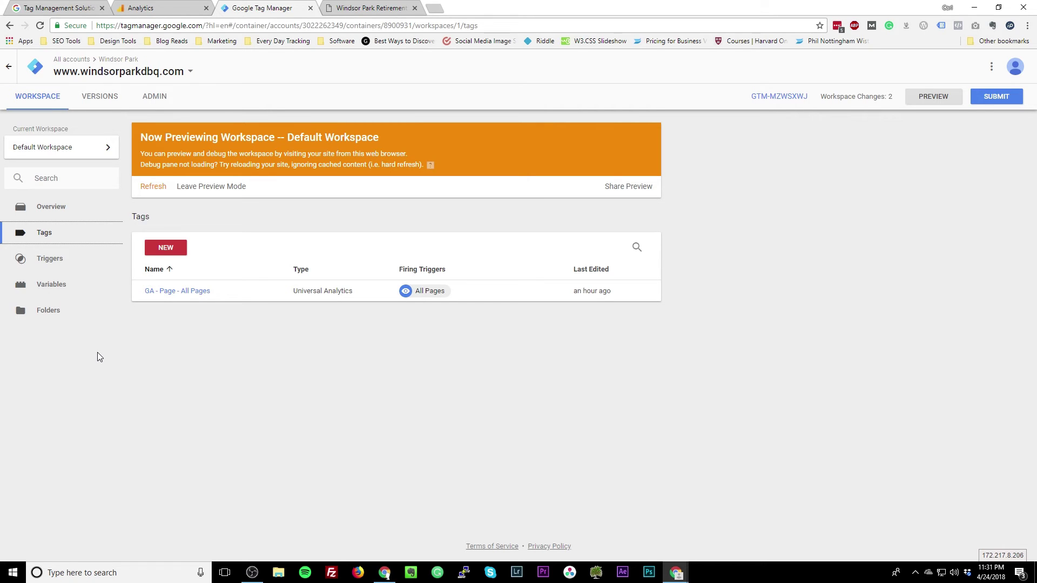
left_click(185, 7)
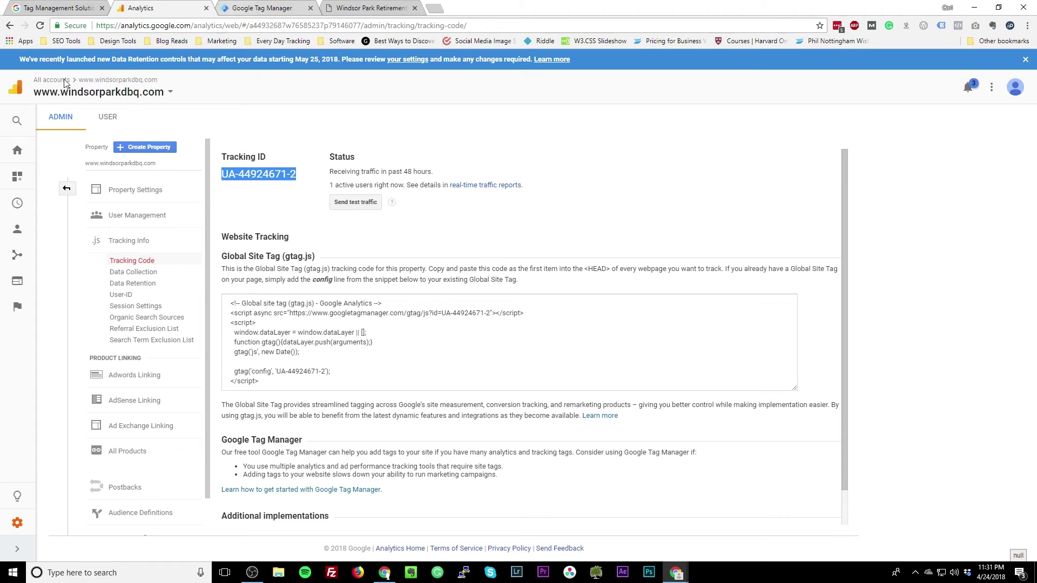
left_click(18, 150)
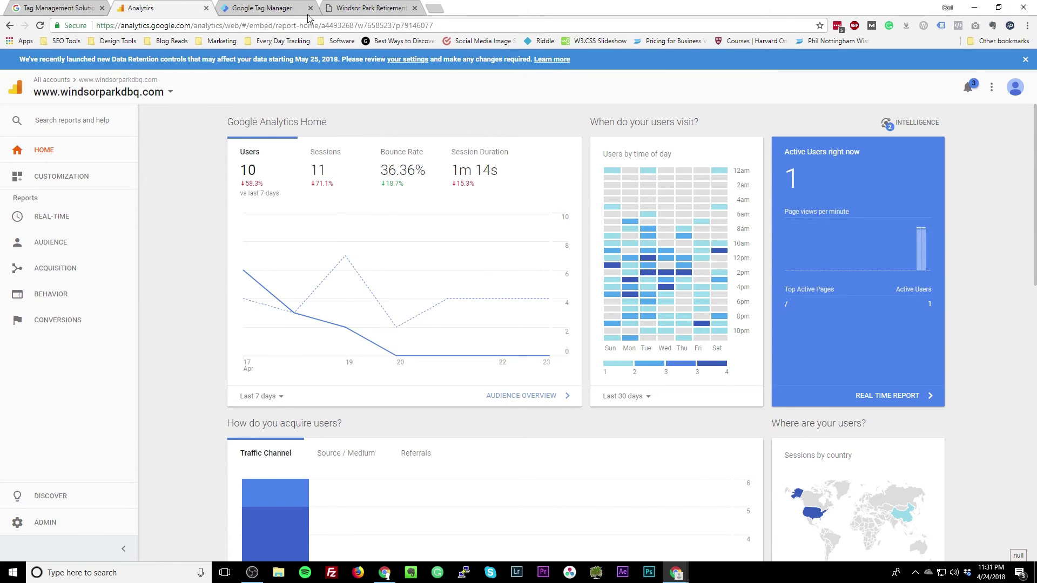
left_click(294, 7)
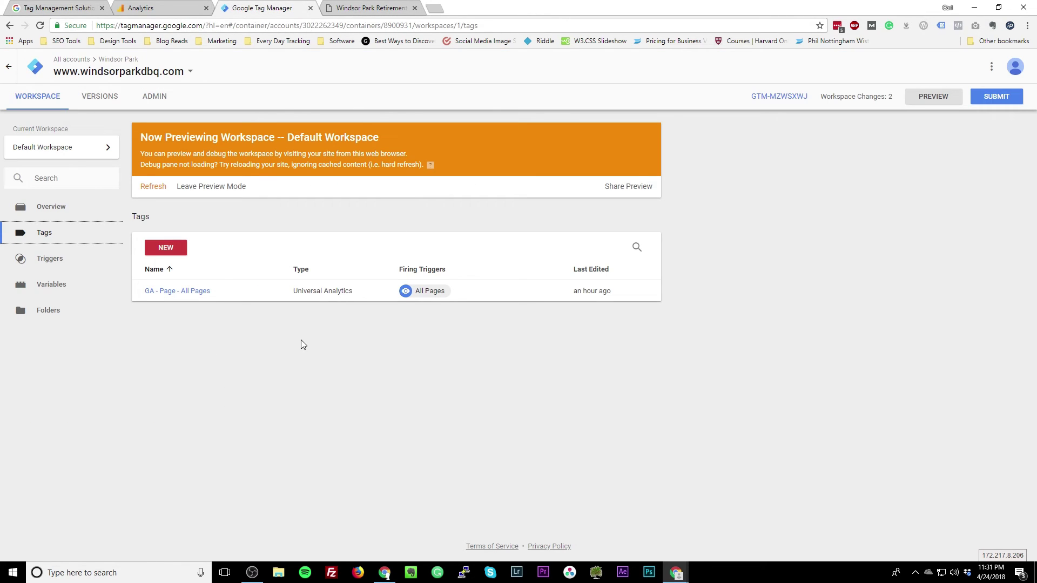